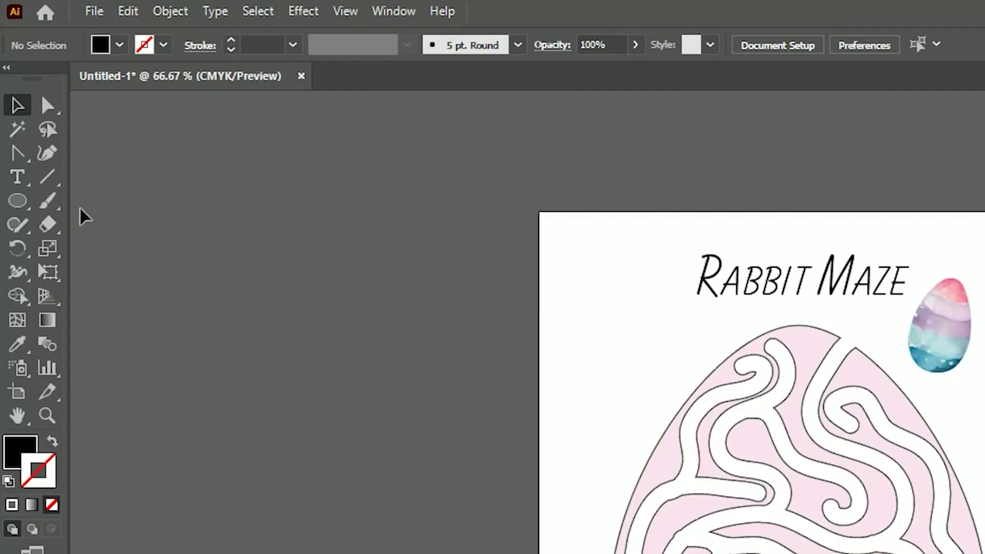
Open the File menu over the finished Rabbit Maze page
left_click(94, 11)
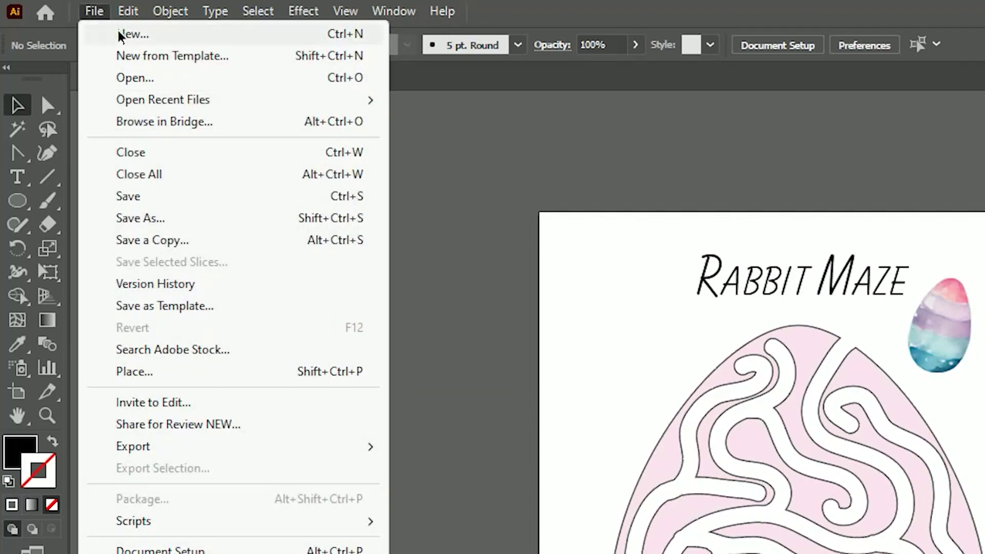
Create a blank A4 print document, 595.28 x 841.89 pt in CMYK
left_click(119, 35)
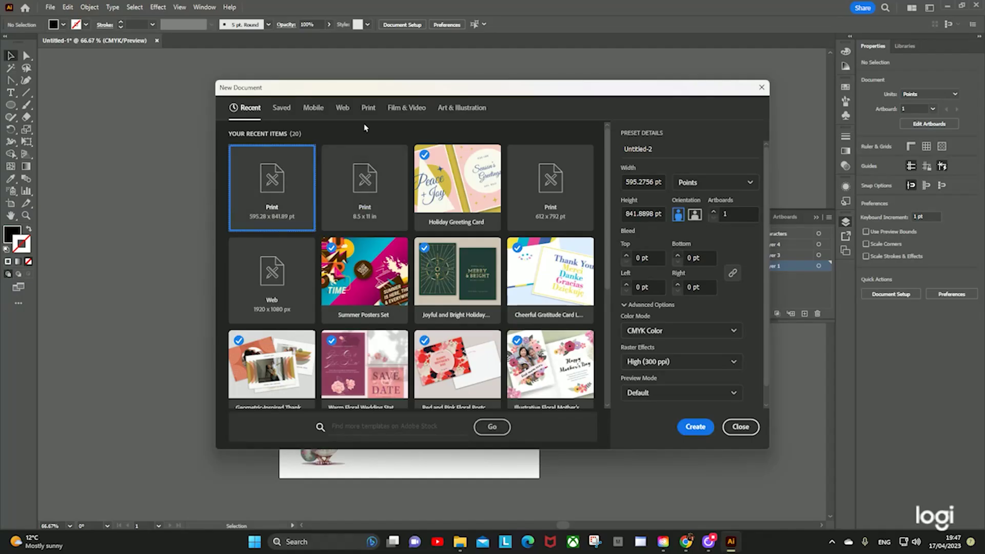
left_click(368, 108)
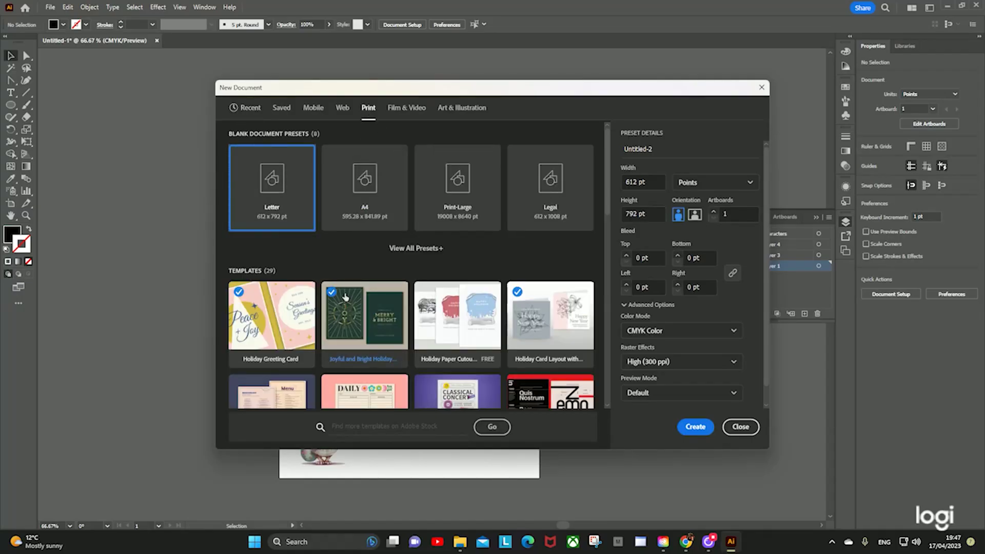
left_click(373, 189)
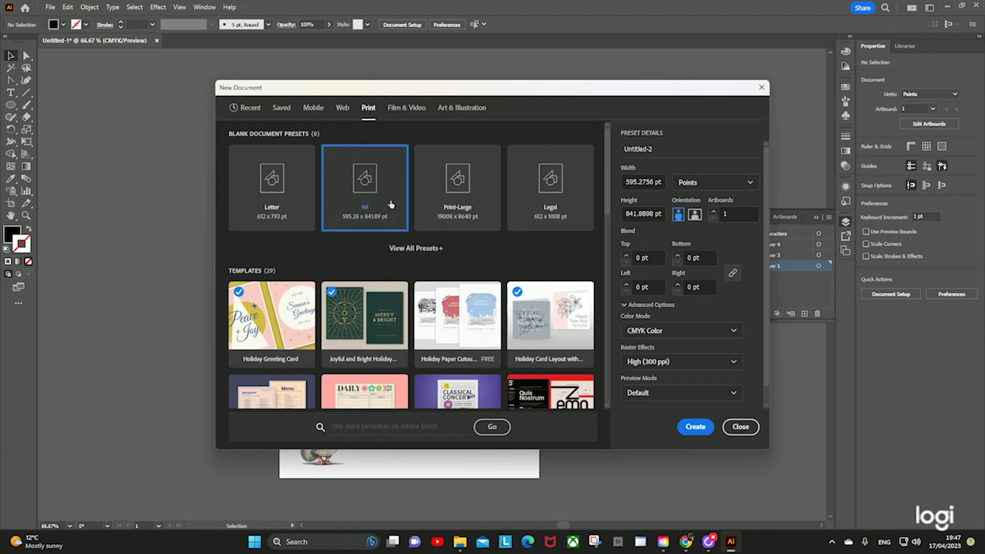
left_click(693, 427)
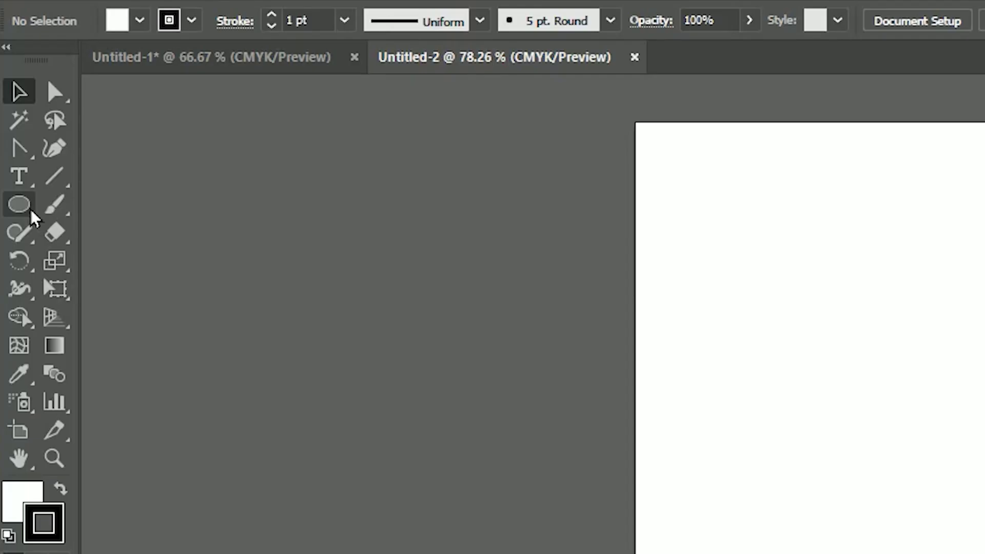
Draw a large circle with the Ellipse Tool and move it lower on the page
left_click(11, 105)
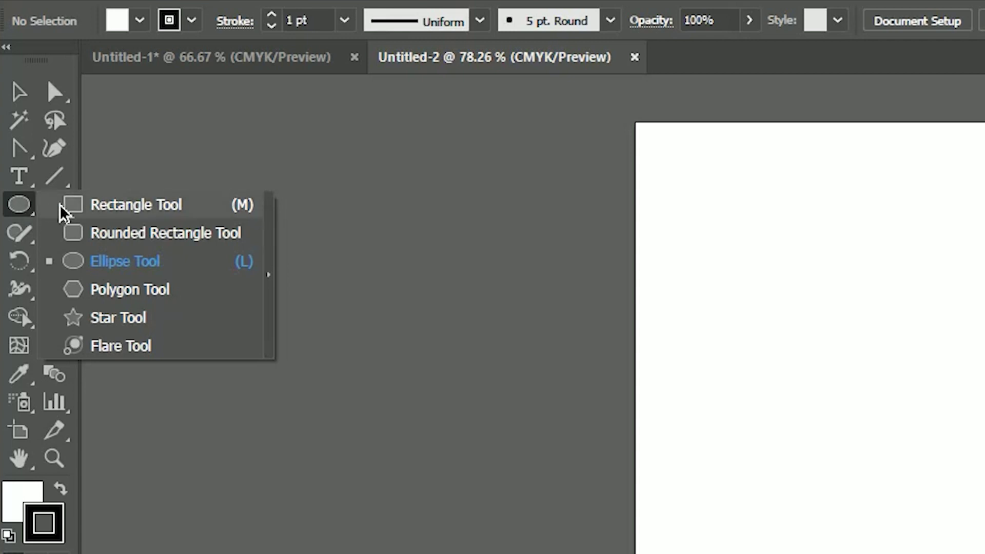
left_click(124, 263)
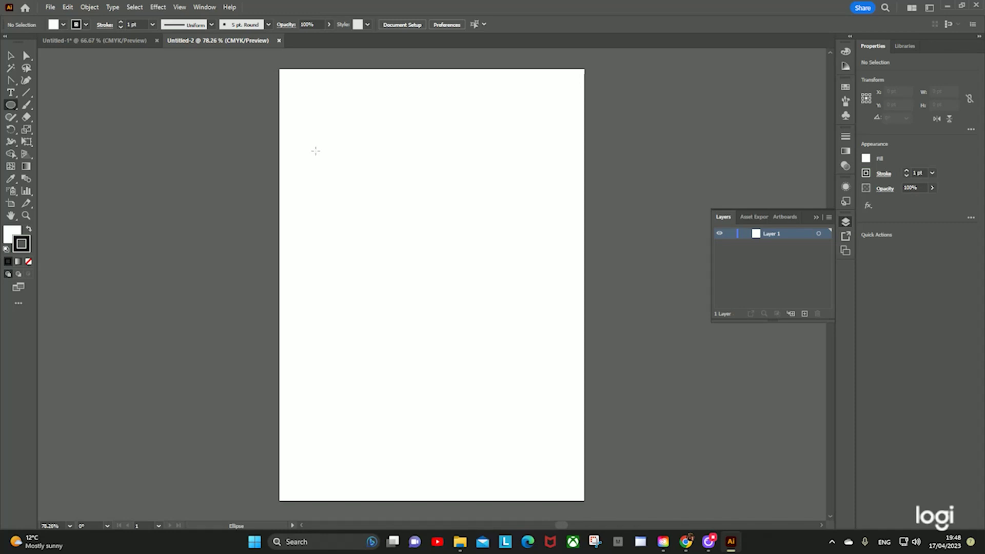
left_click_drag(316, 150, 500, 442)
key("v")
left_click_drag(474, 304, 444, 322)
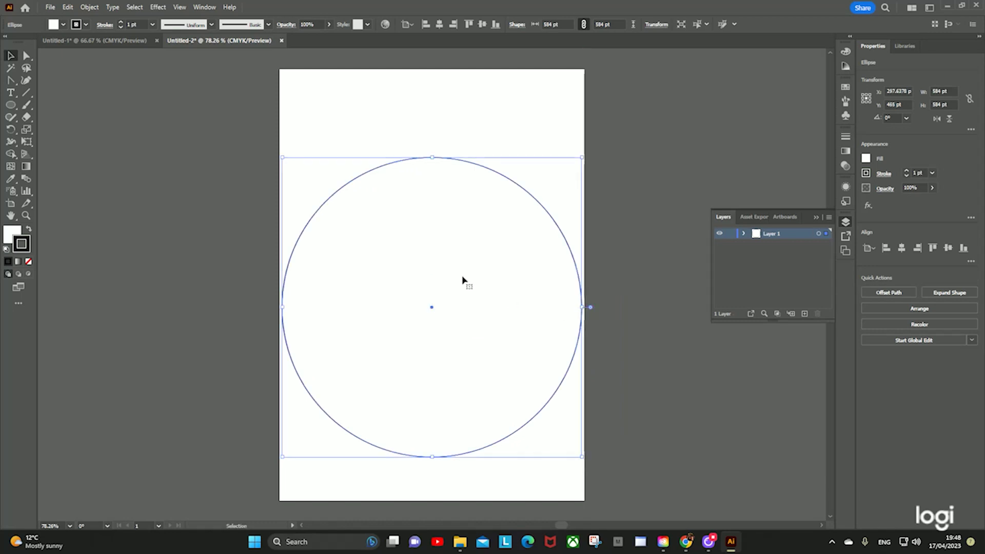
Resize the circle to 504 pt, then stretch its top up into a 504 x 599 pt ellipse
left_click_drag(433, 158, 433, 198)
left_click(650, 324)
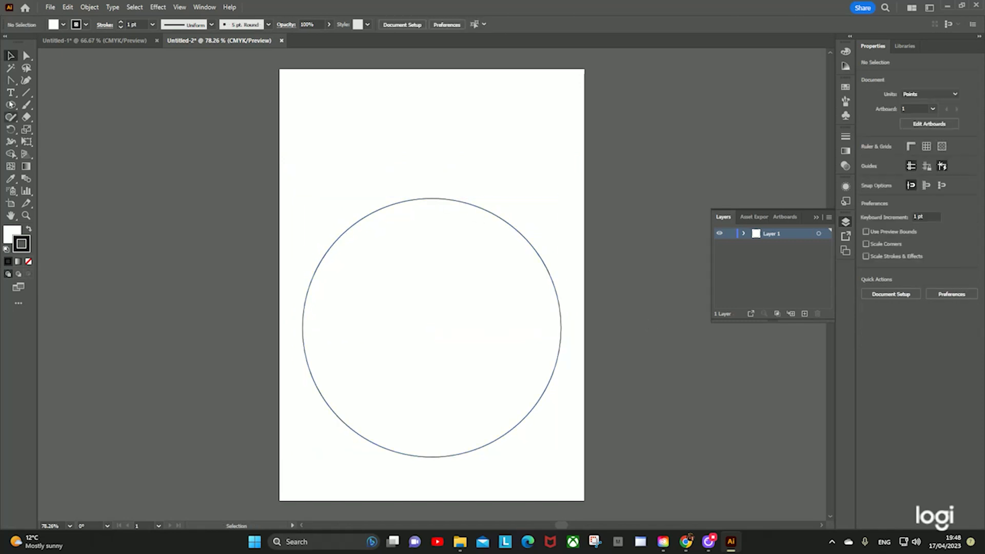
left_click(26, 55)
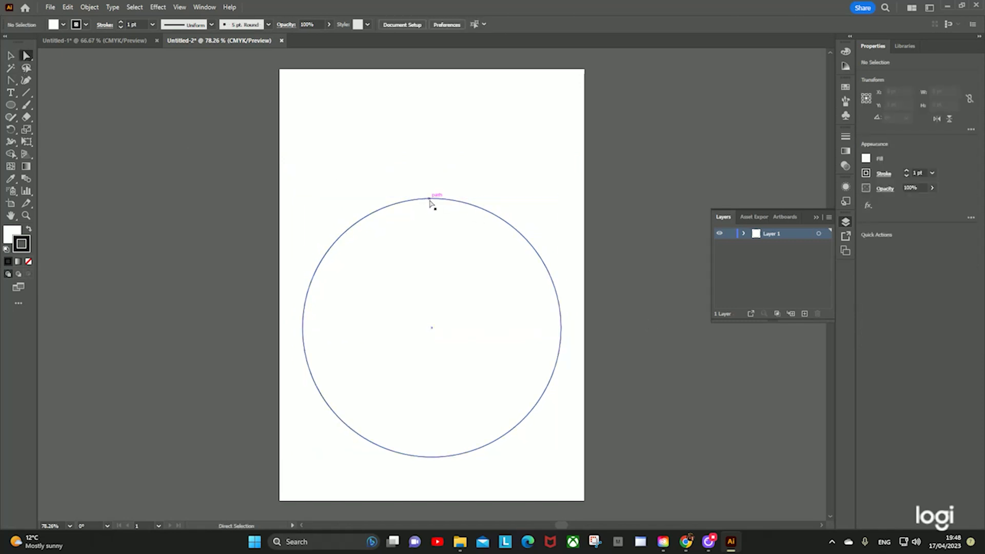
left_click(12, 55)
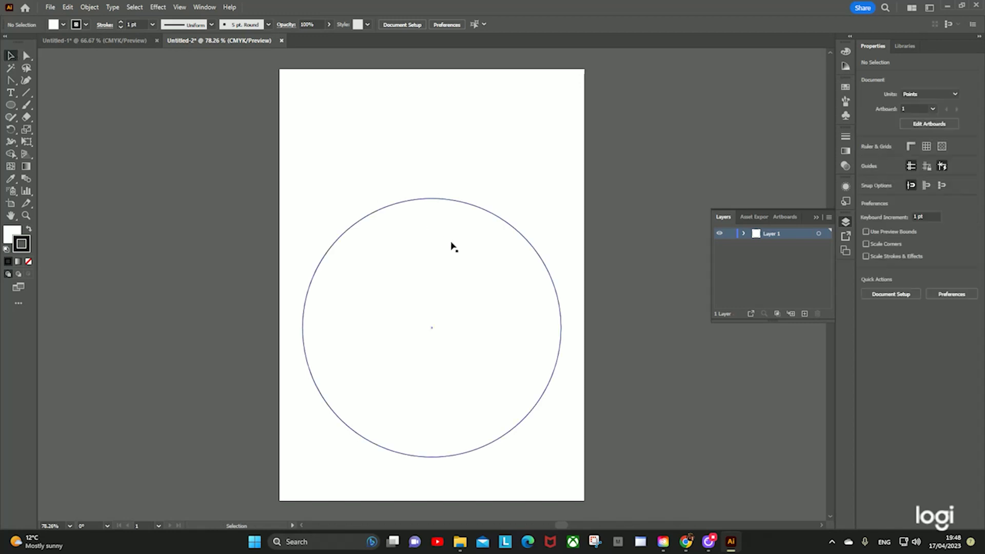
left_click(434, 198)
left_click_drag(432, 197, 433, 150)
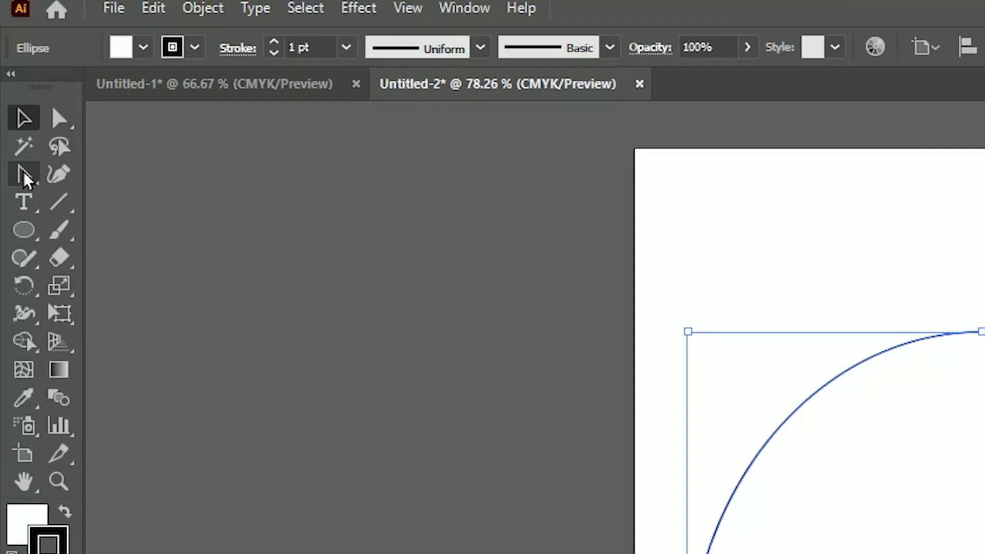
left_click(26, 179)
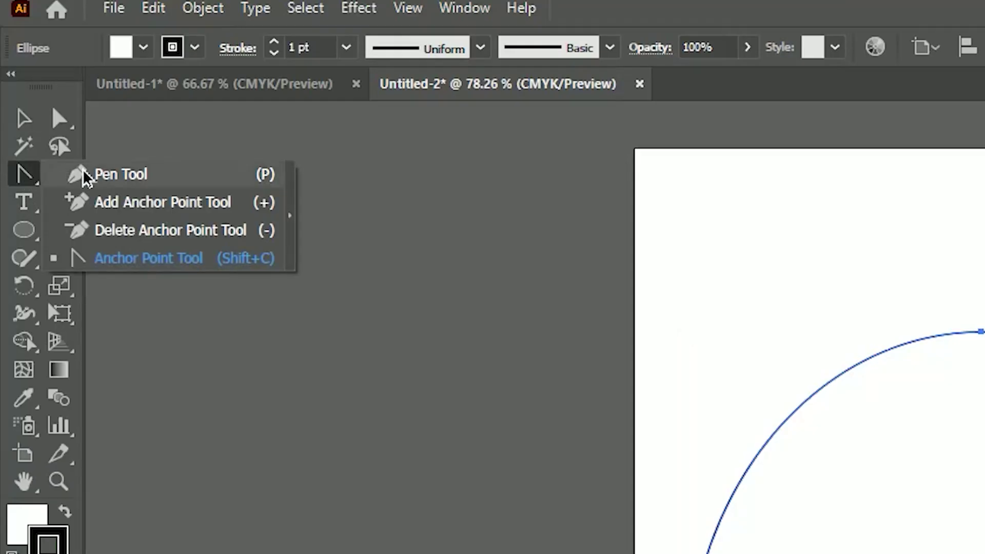
Convert the ellipse's top anchor into a point with horizontal curve handles
left_click(156, 259)
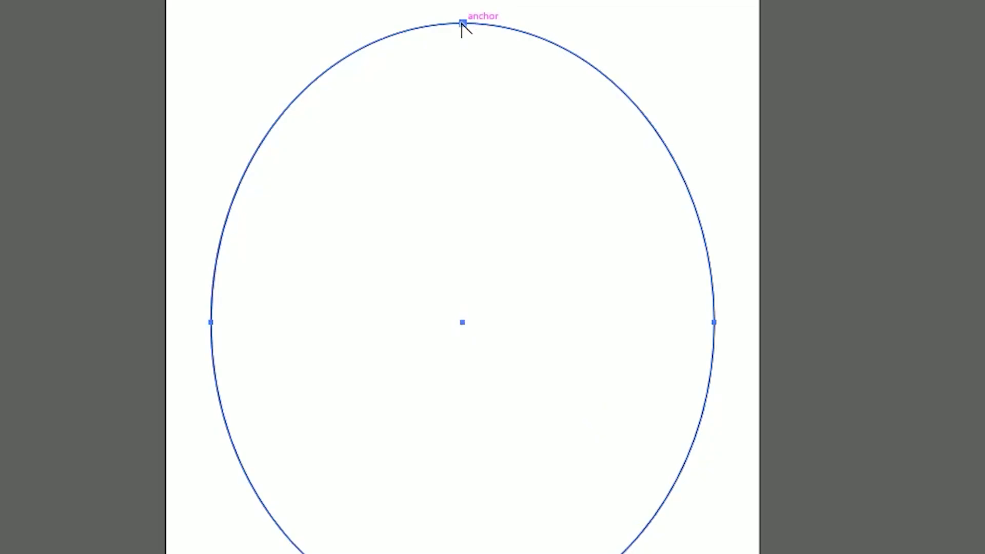
left_click(462, 23)
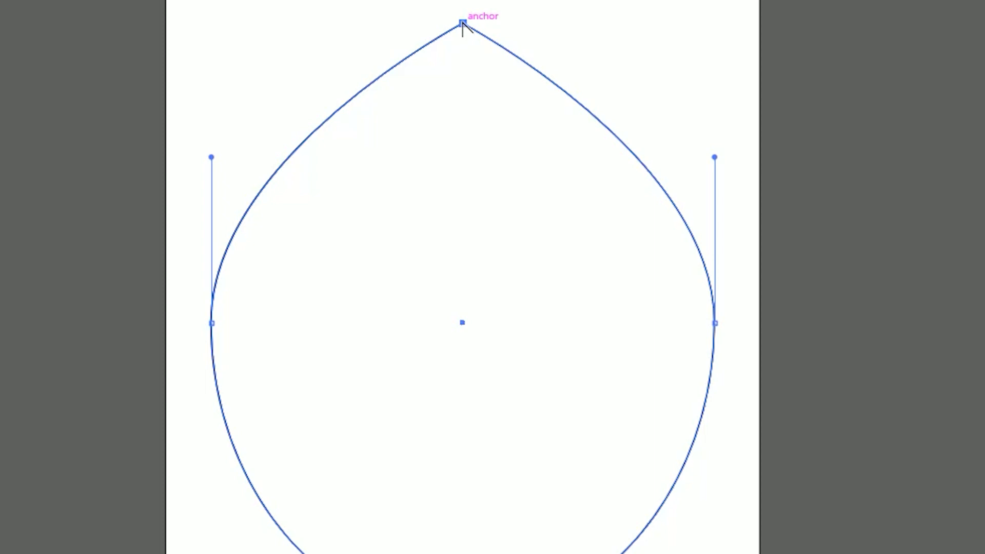
left_click(463, 22)
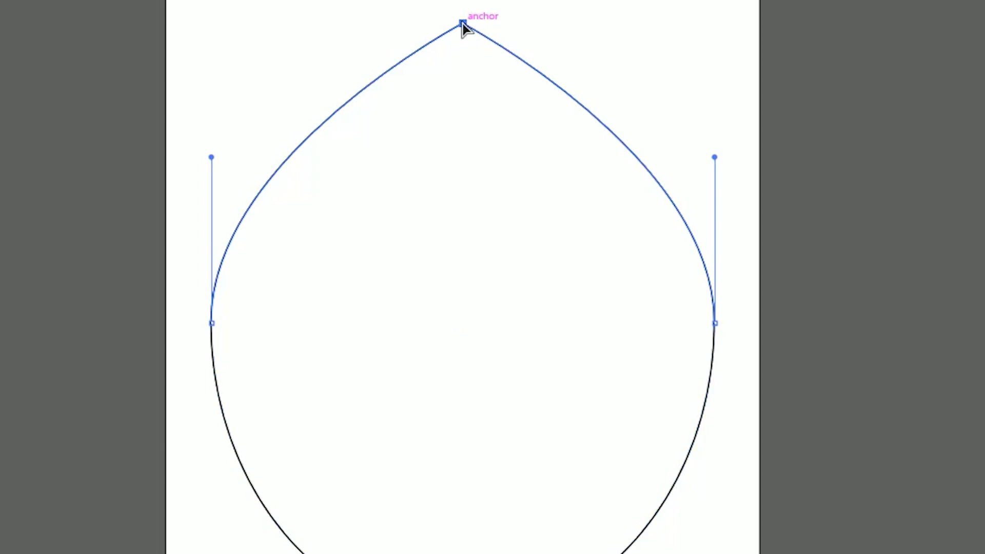
left_click_drag(462, 24, 536, 21)
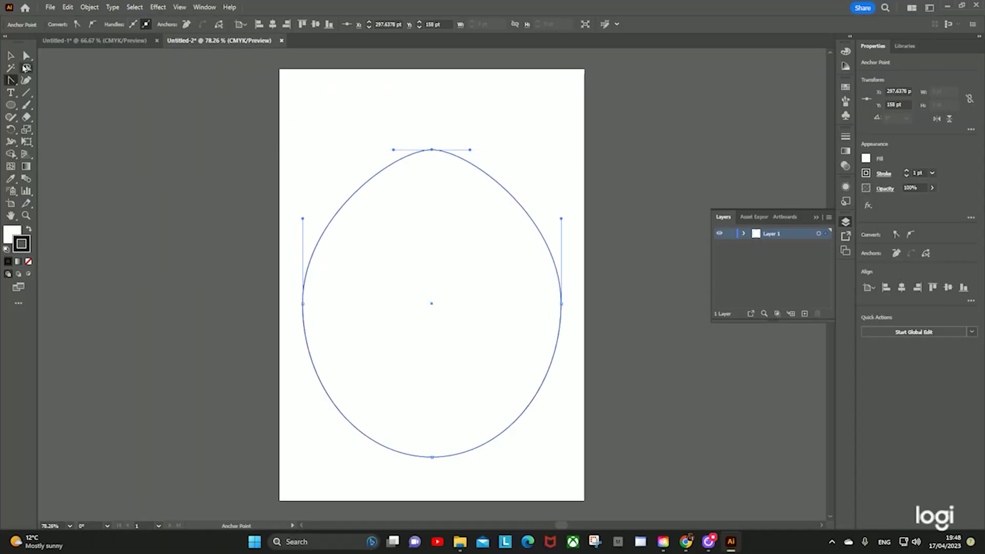
Narrow the left side, lengthen the bottom and shift the egg up-left, about 466 x 653 pt
left_click(11, 56)
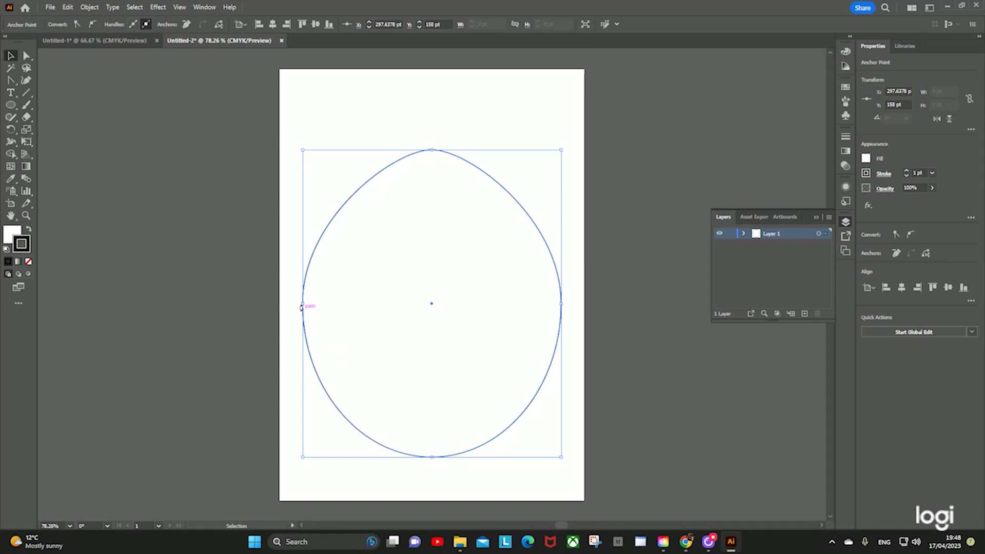
left_click_drag(302, 303, 323, 303)
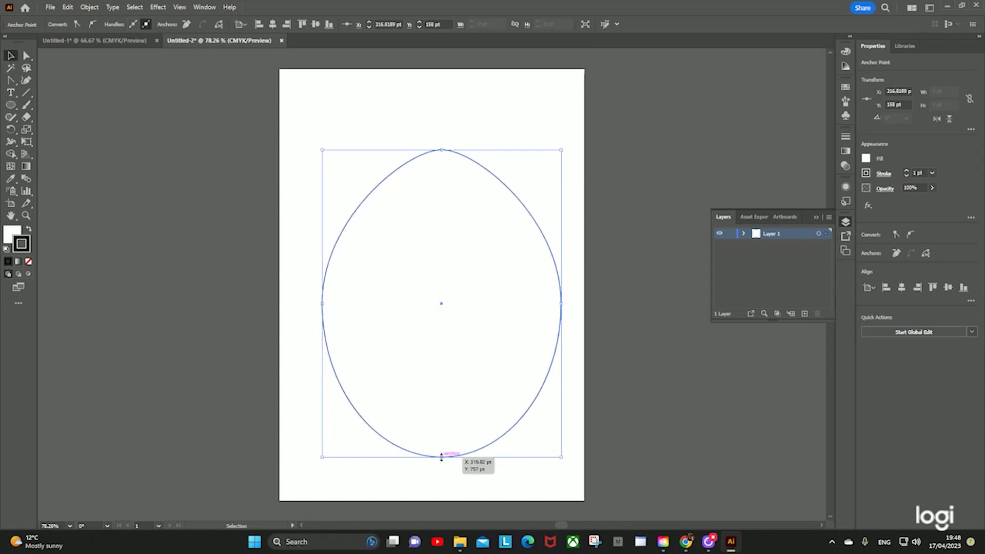
left_click_drag(441, 457, 440, 486)
left_click_drag(439, 413, 431, 398)
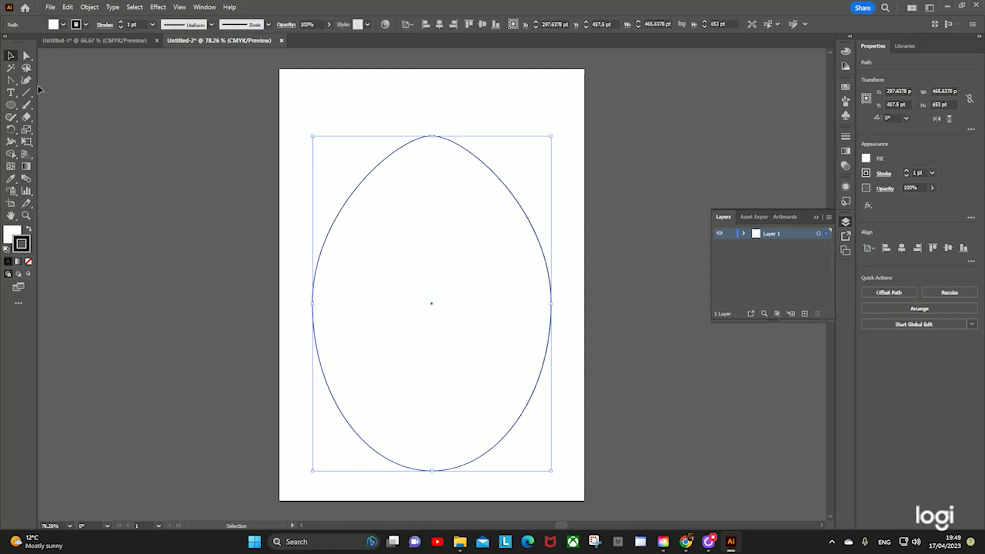
Lower the egg's middle side anchor points with the arrow keys to refine its shape
left_click(26, 55)
left_click(291, 294)
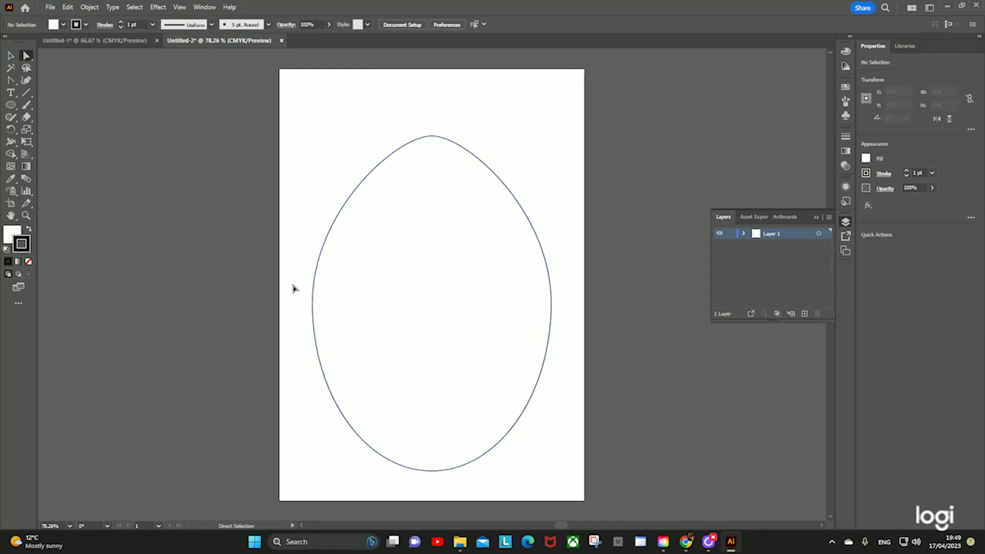
left_click_drag(292, 285, 581, 318)
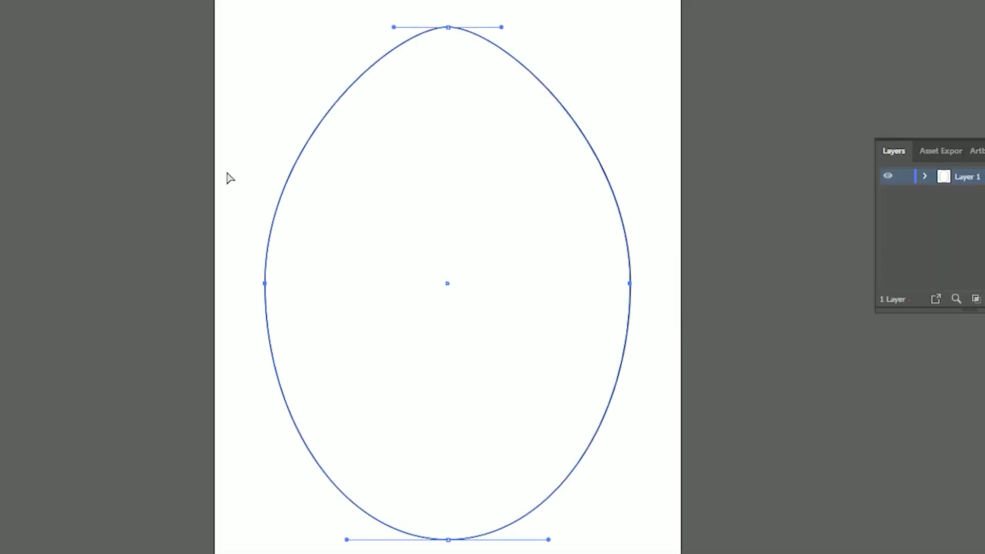
key("Down")
key("Down")
key("Down")
key("Down")
key("Down")
key("Down")
key("Down")
key("Down")
key("Down")
key("Down")
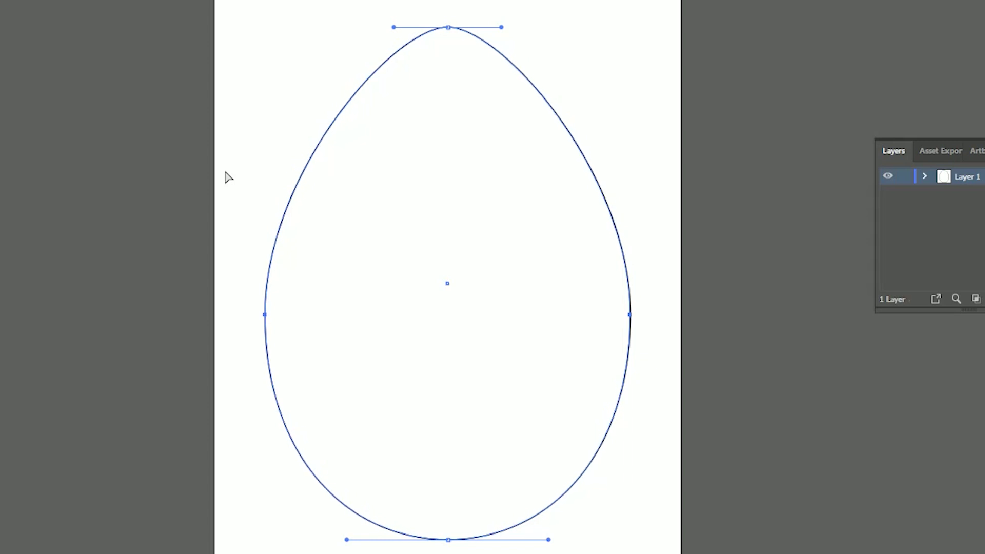
left_click_drag(232, 293, 670, 331)
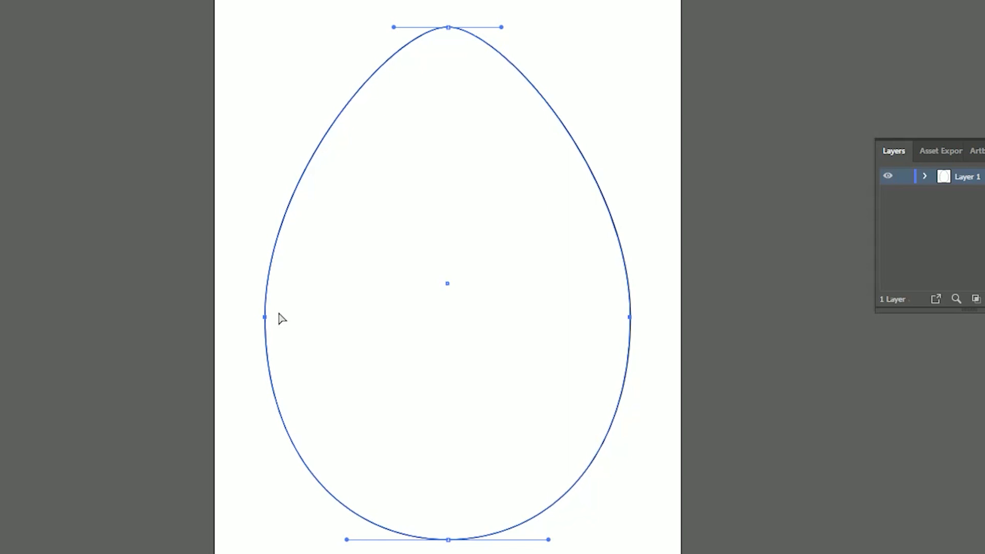
key("shift+Down")
key("shift+Down")
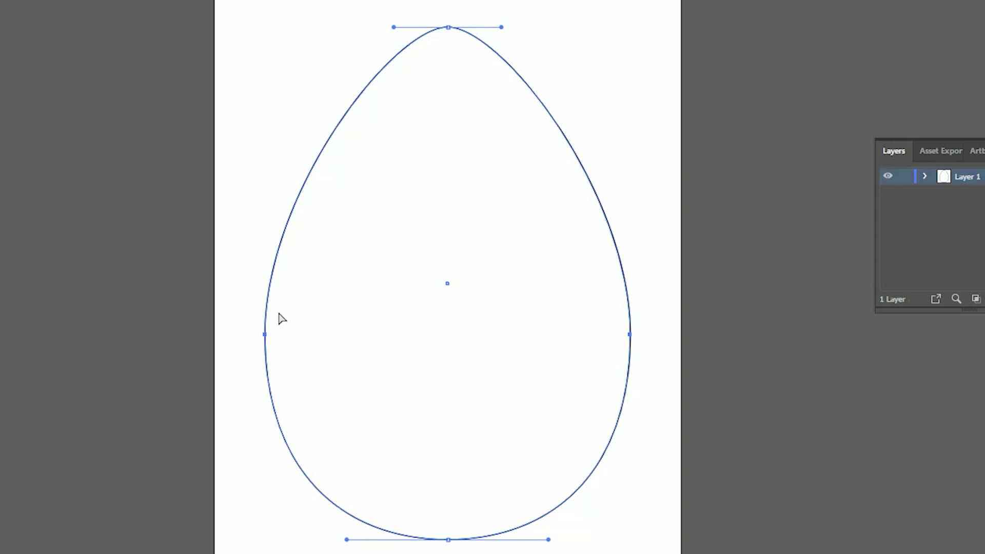
key("shift+Up")
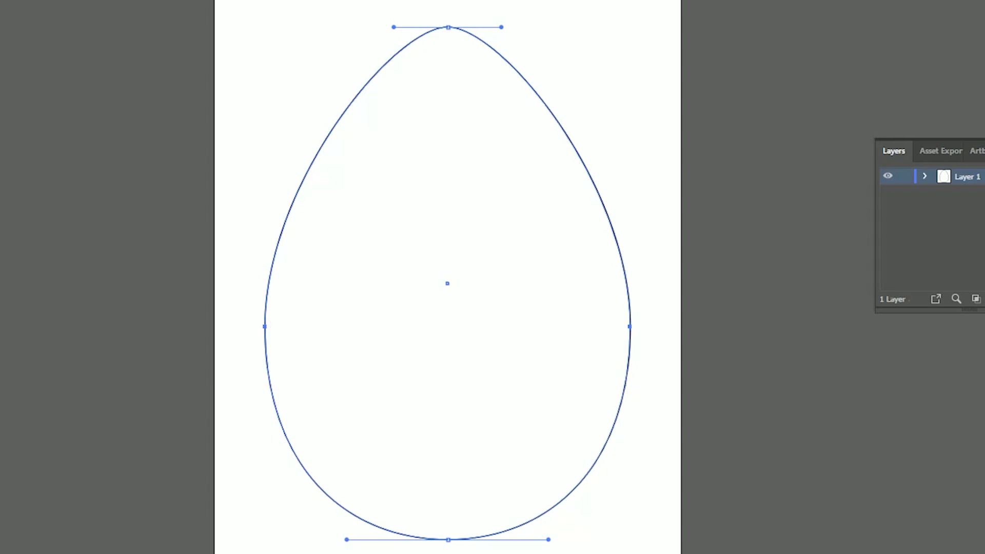
Shorten the egg to about 466 x 601 pt and move it higher on the page
key("v")
key("ctrl+shift+a")
left_click(460, 68)
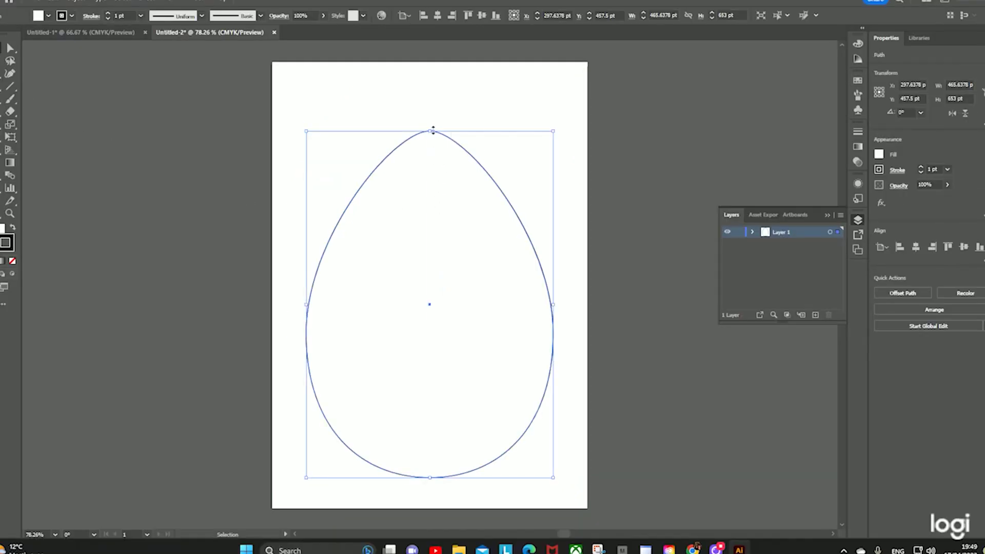
left_click_drag(433, 129, 430, 158)
left_click(605, 268)
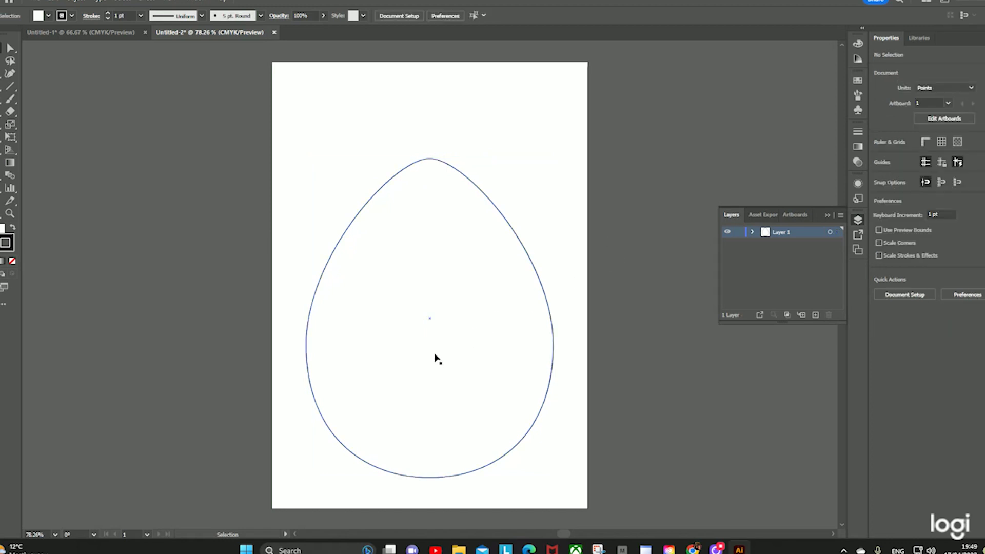
left_click_drag(436, 359, 437, 320)
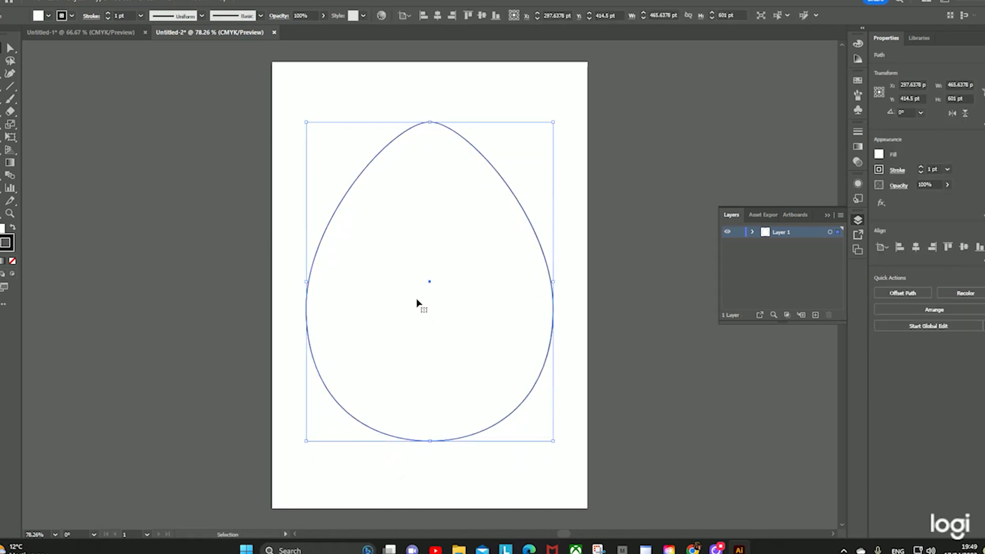
left_click_drag(435, 365, 434, 352)
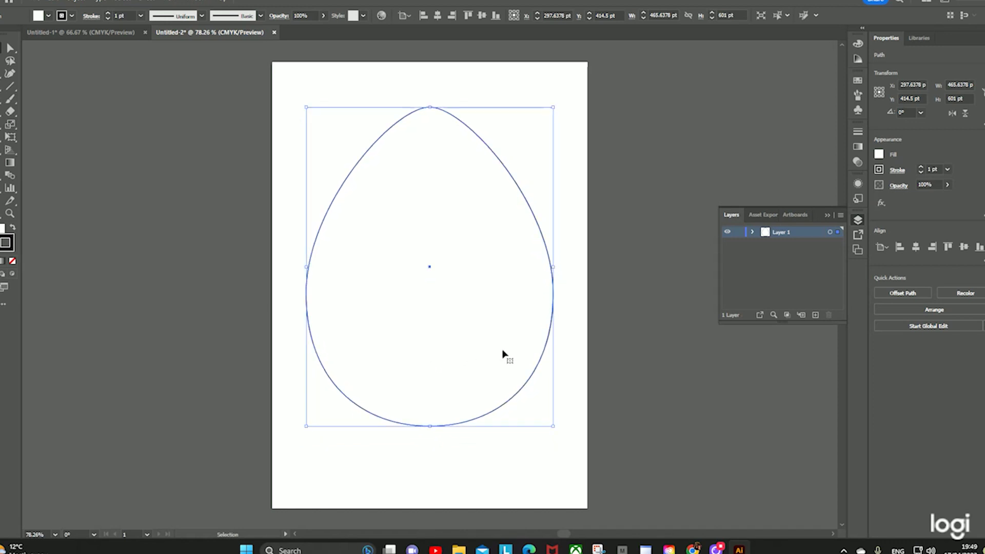
left_click(617, 365)
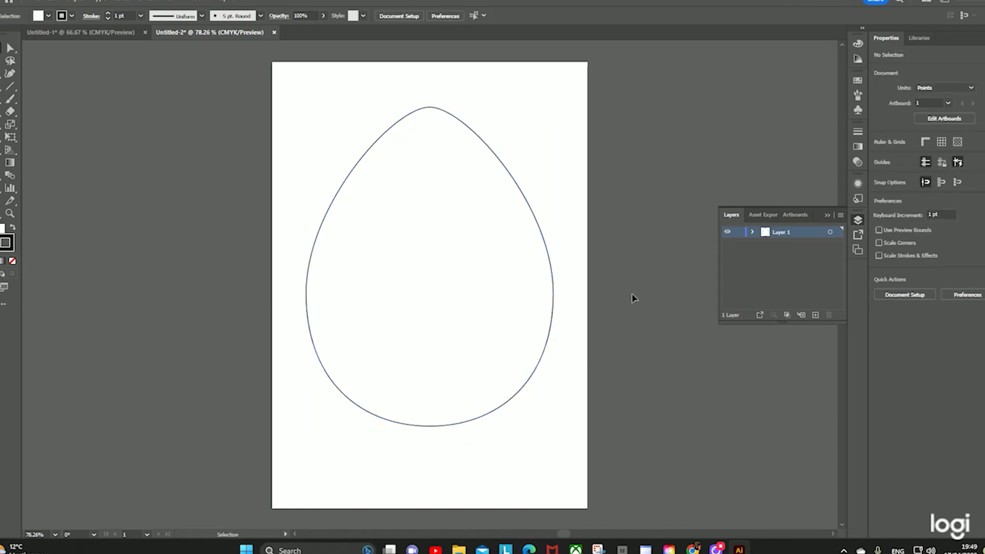
left_click(405, 206)
Fill the egg with a pale pink from the Color Picker
double_click(3, 230)
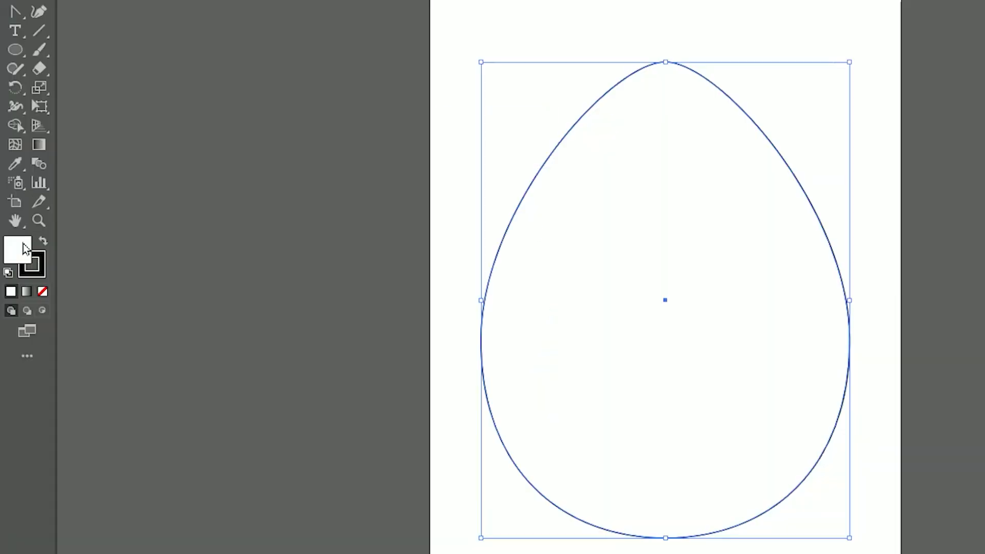
left_click_drag(984, 126, 984, 160)
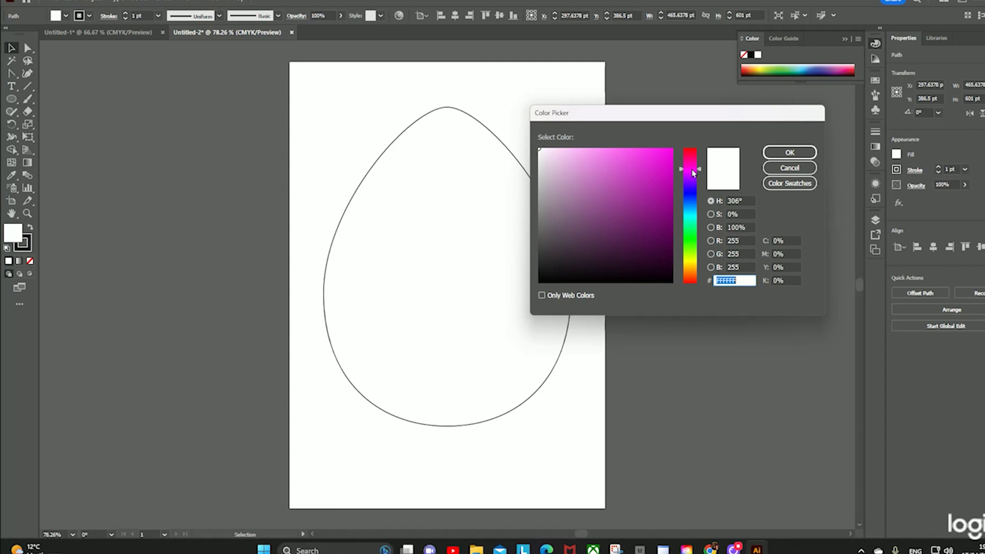
mouse_move(553, 158)
left_mouse_down()
mouse_move(562, 150)
mouse_move(553, 148)
left_mouse_up()
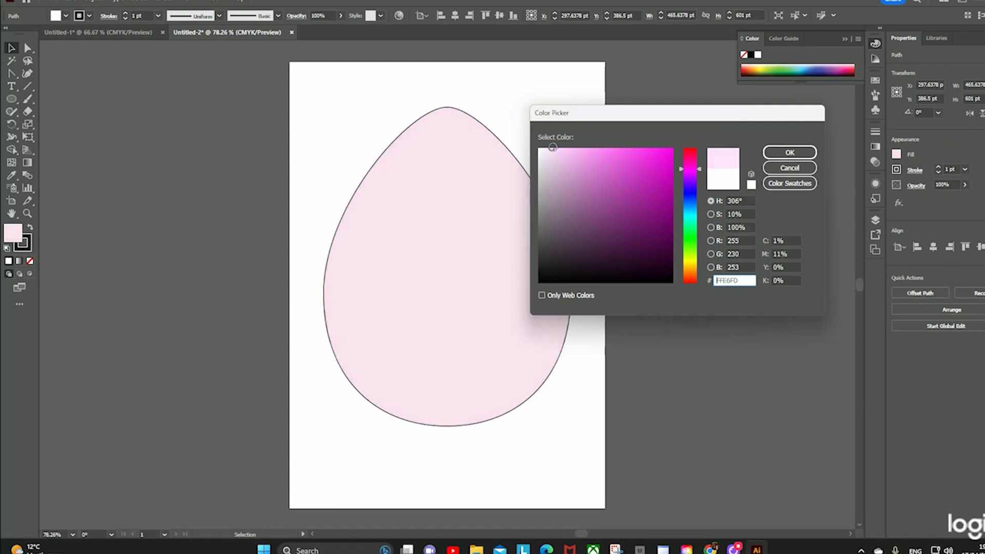
left_click(779, 148)
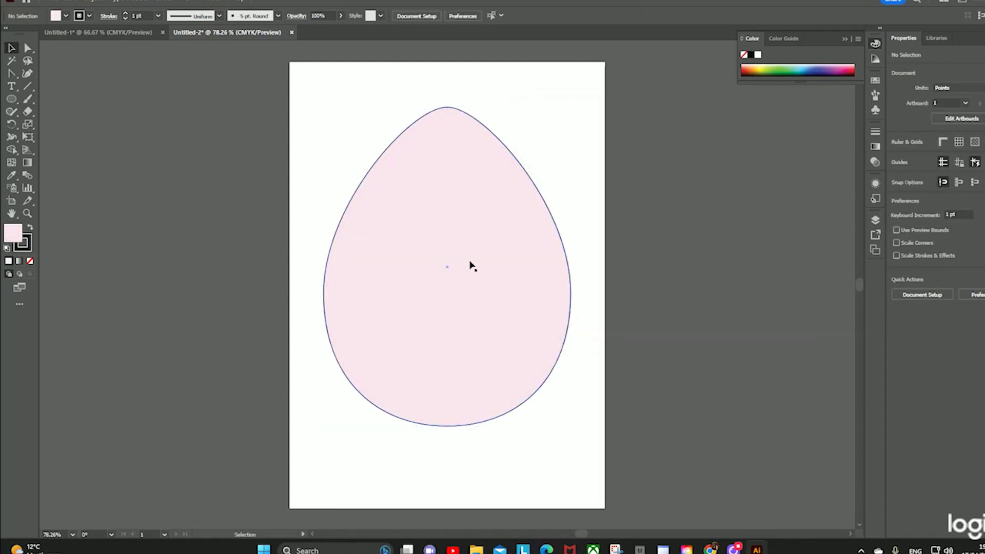
left_click(660, 282)
Browse the eraser tool group and begin renaming Layer 1 in the Layers panel
left_click(28, 113)
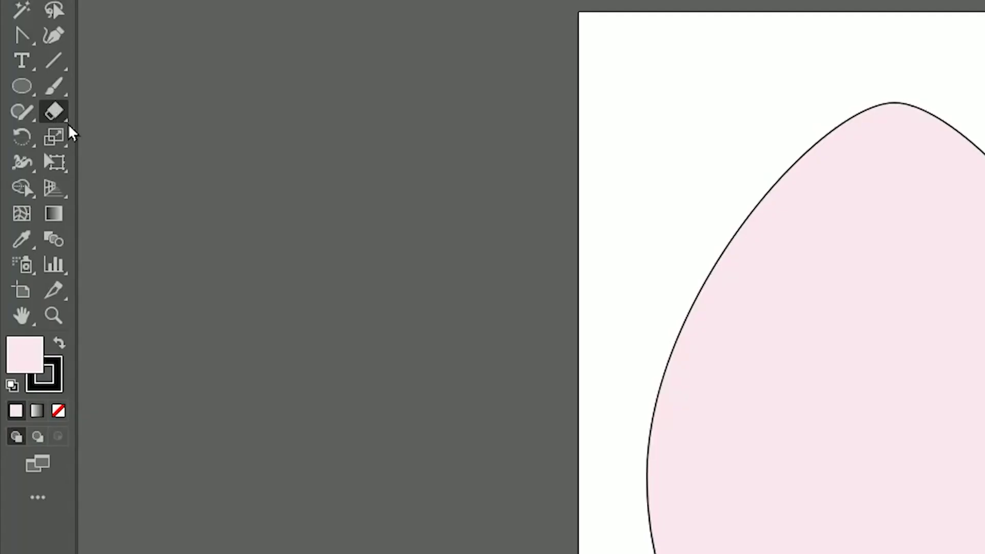
left_click(55, 113)
double_click(455, 172)
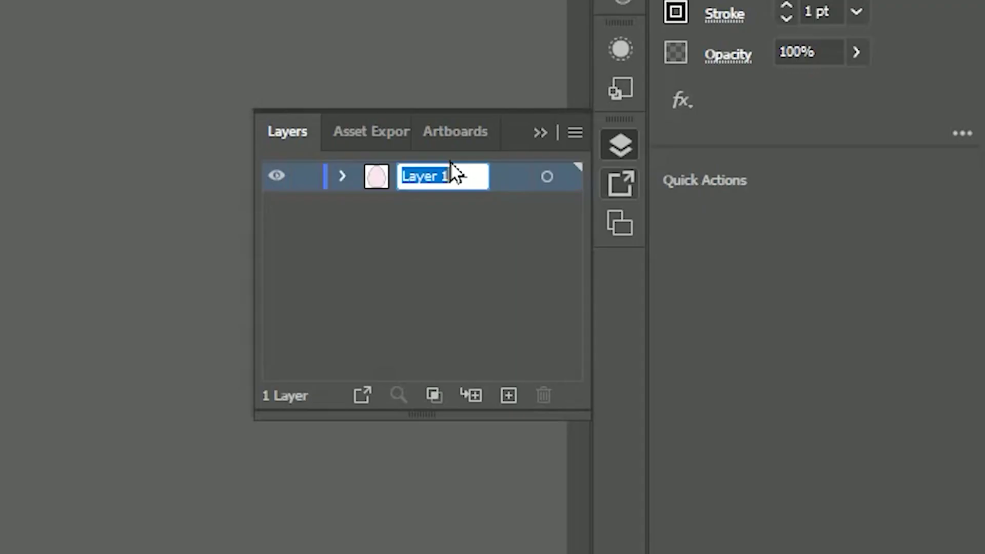
Name the layer 'egg' and set the Eraser Tool size to 15 pt
type("egg")
key("Return")
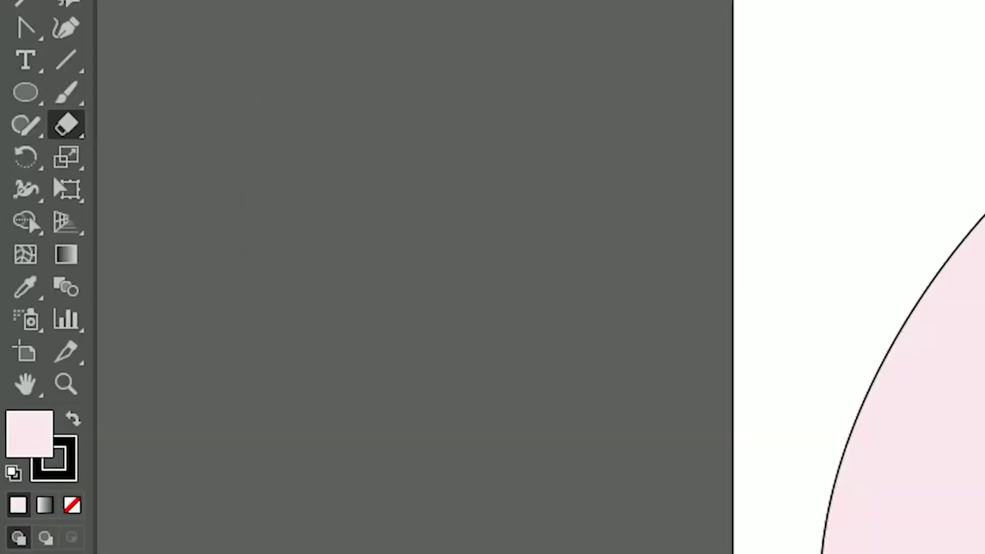
left_click(68, 125)
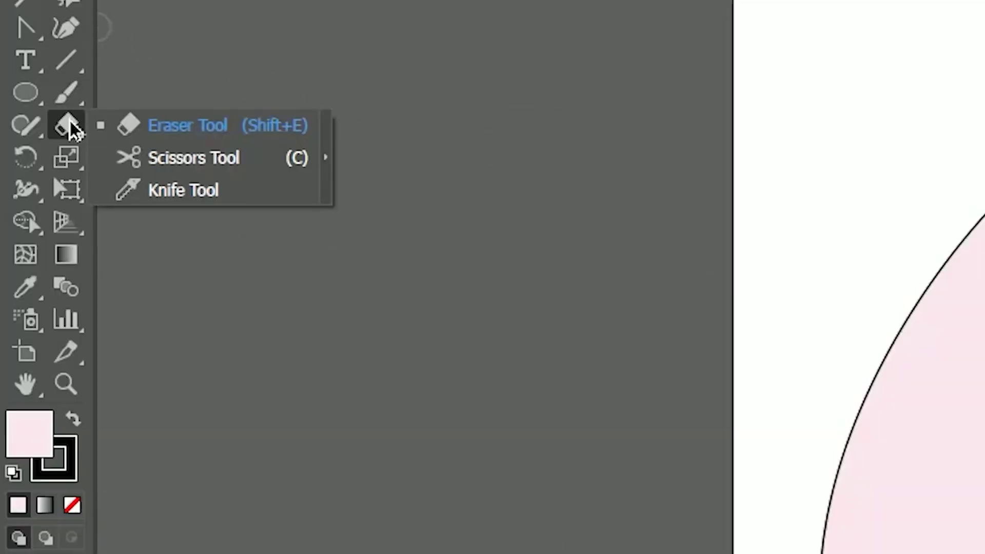
left_click(145, 119)
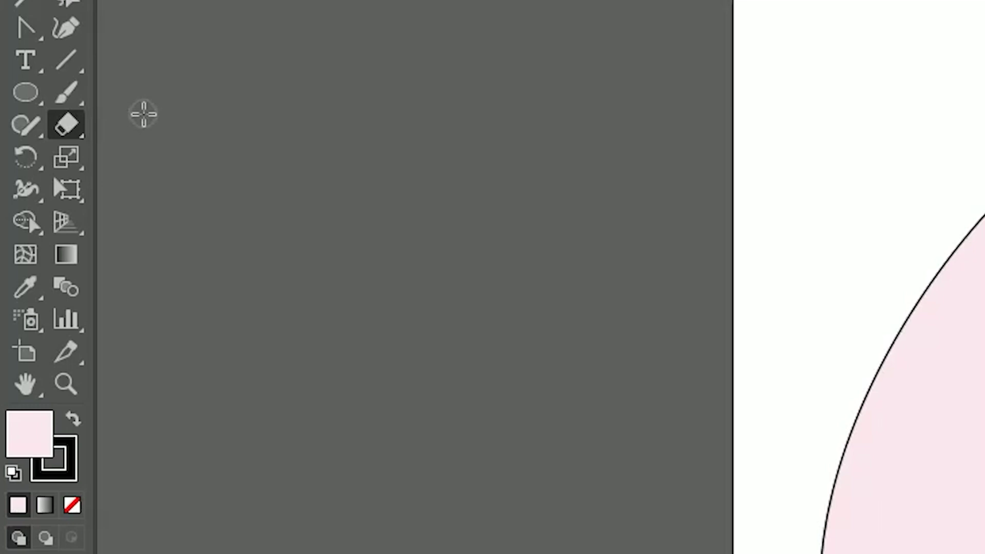
double_click(67, 128)
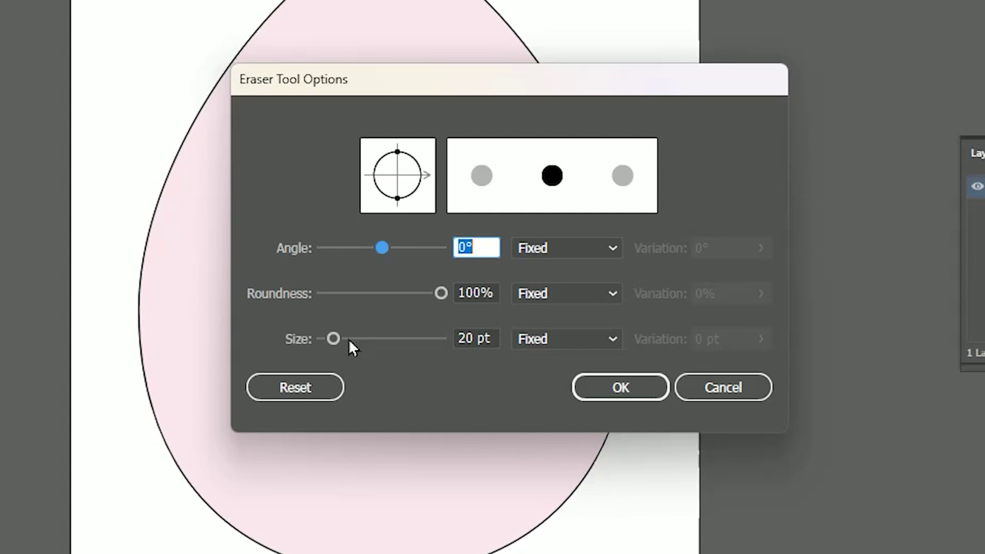
double_click(467, 339)
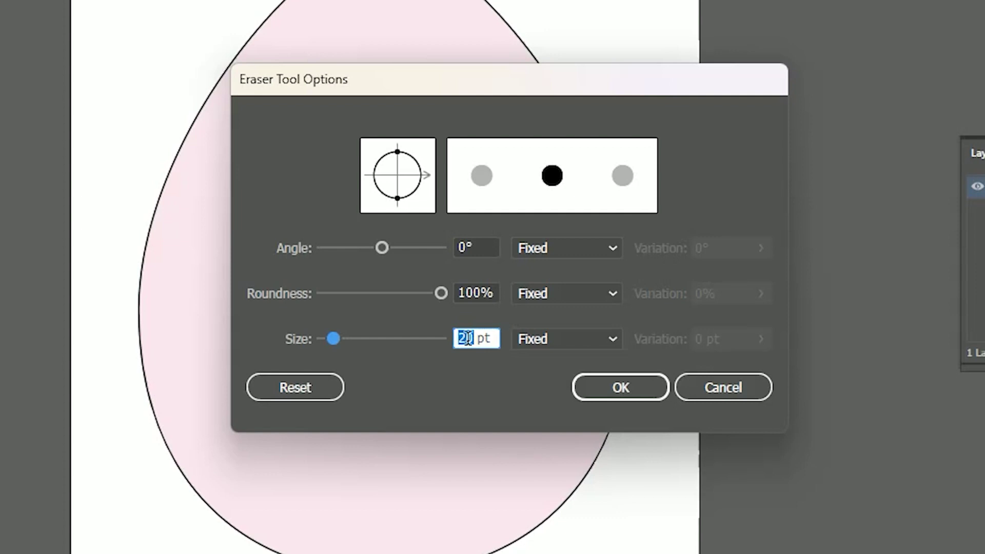
type("15")
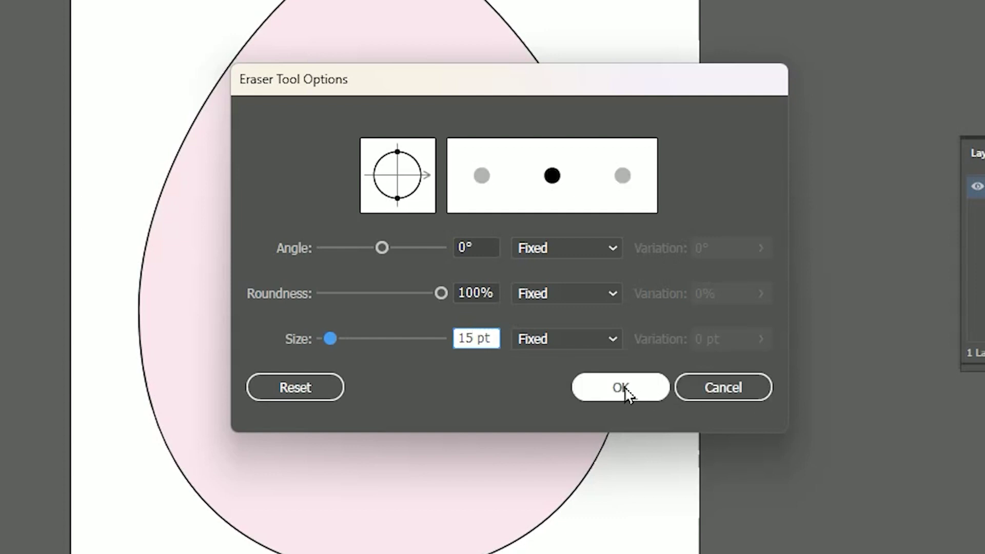
left_click(625, 390)
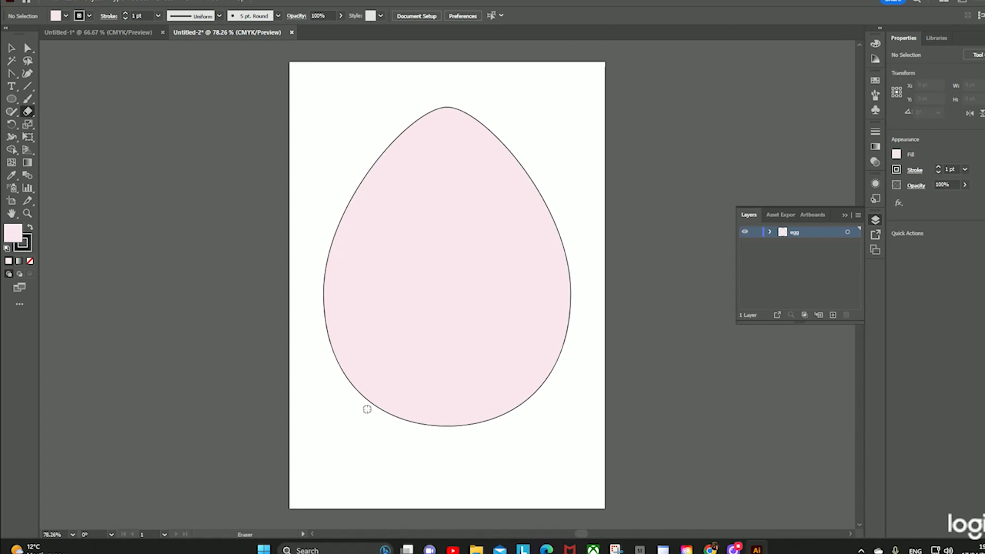
Erase an S-shaped channel through the pink egg from its lower left out the top
mouse_move(367, 410)
left_mouse_down()
mouse_move(435, 403)
mouse_move(469, 395)
mouse_move(477, 368)
mouse_move(419, 336)
left_mouse_up()
mouse_move(378, 305)
left_mouse_down()
mouse_move(397, 277)
mouse_move(422, 271)
mouse_move(521, 352)
mouse_move(535, 320)
mouse_move(529, 270)
mouse_move(480, 258)
mouse_move(447, 213)
mouse_move(401, 204)
mouse_move(396, 180)
mouse_move(420, 162)
mouse_move(486, 163)
left_mouse_up()
left_click_drag(504, 118, 508, 118)
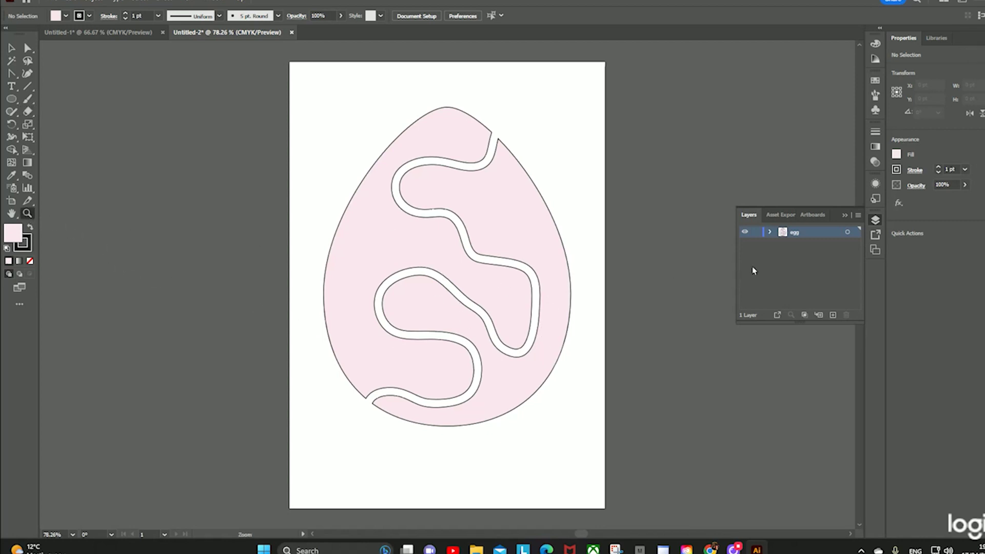
Add a new Layer 2 above, lock the egg layer, and zoom to 100%
left_click(833, 315)
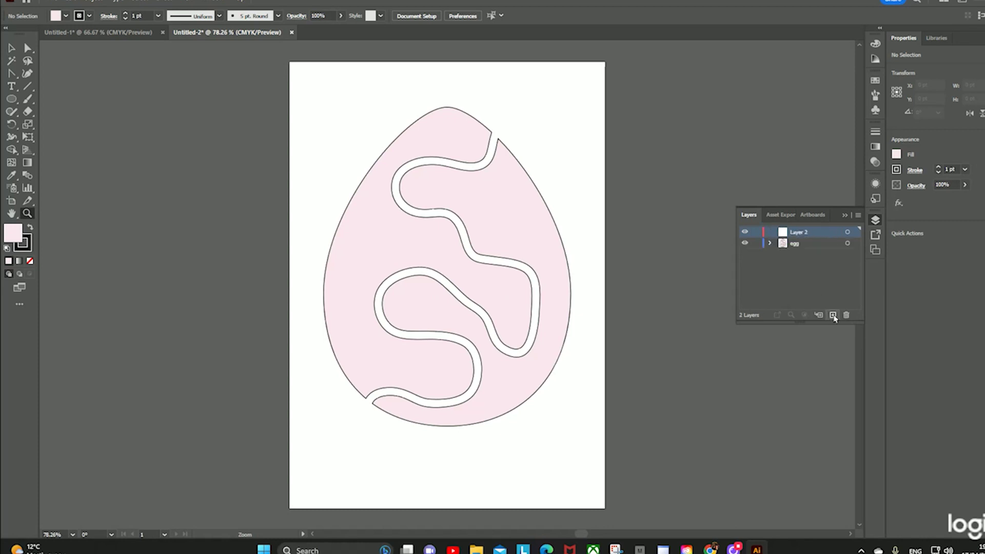
left_click(753, 244)
left_click(489, 285)
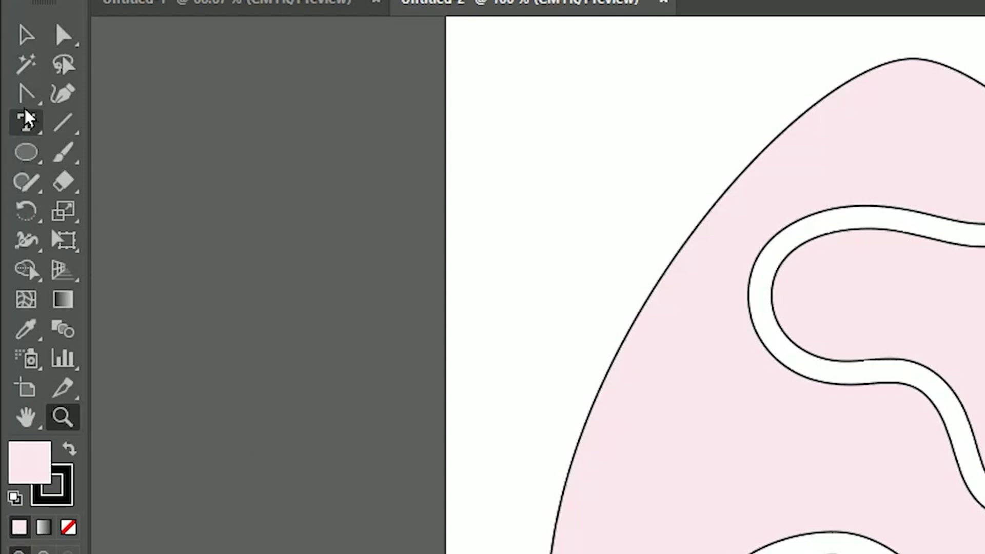
Choose the Pen Tool and set the fill to bright red FF0049 with no stroke
left_click(12, 75)
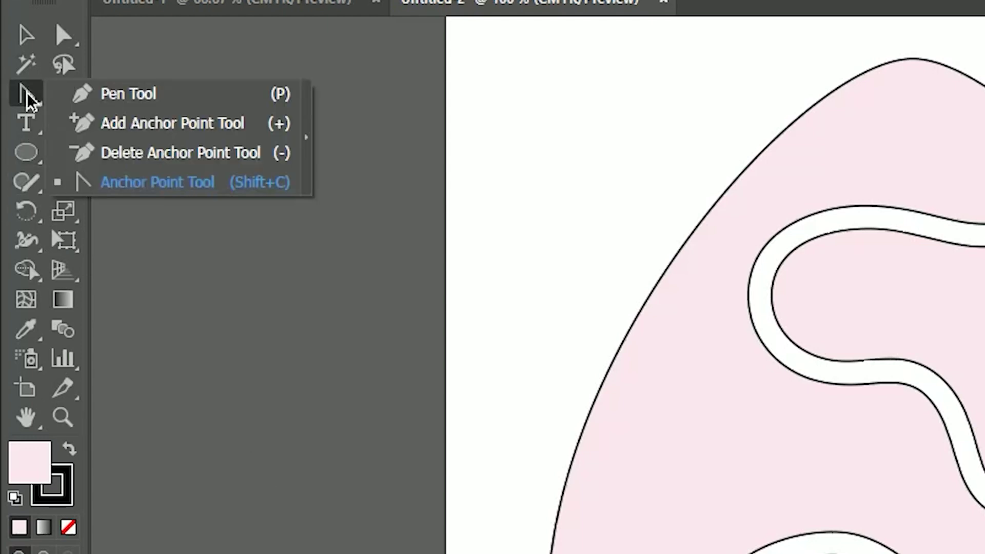
left_click(108, 95)
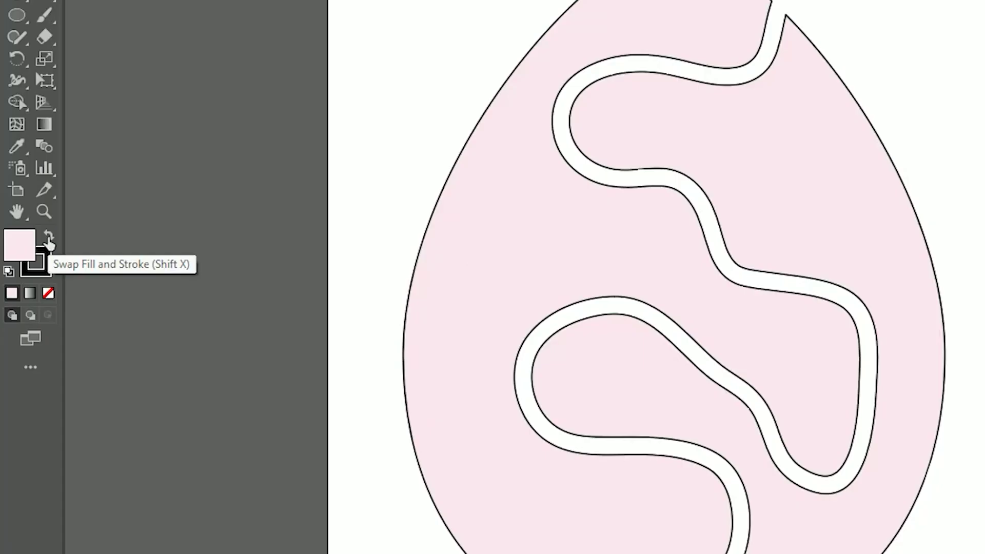
left_click(49, 293)
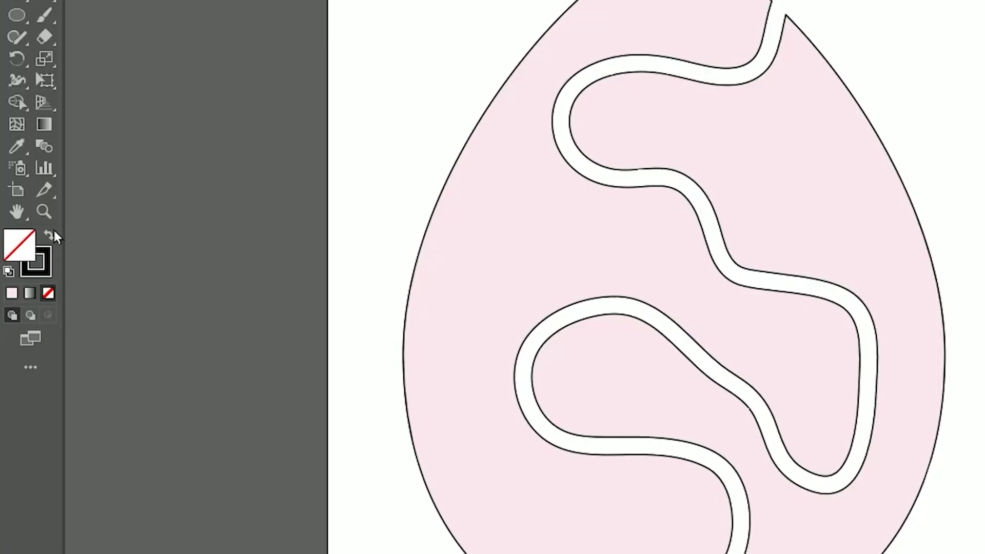
left_click(51, 234)
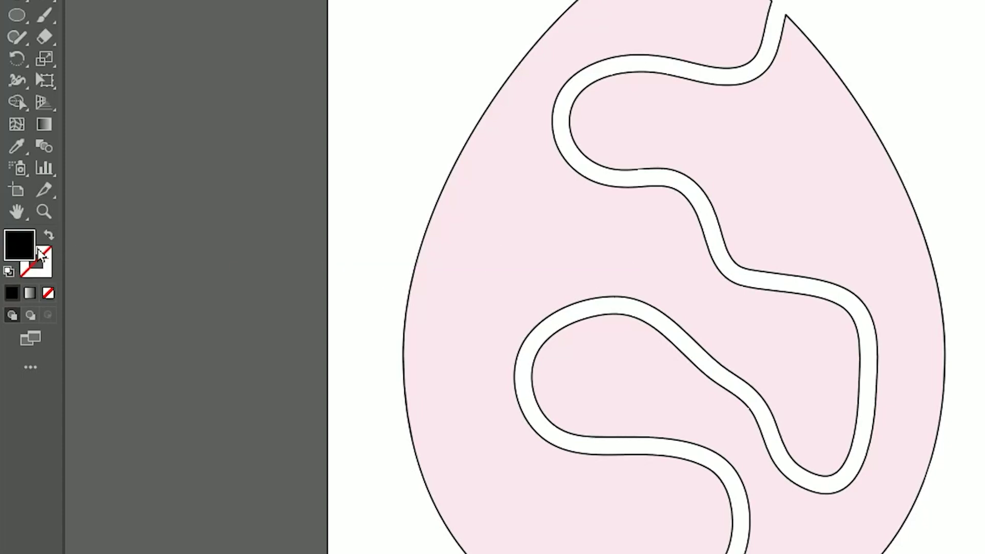
double_click(27, 250)
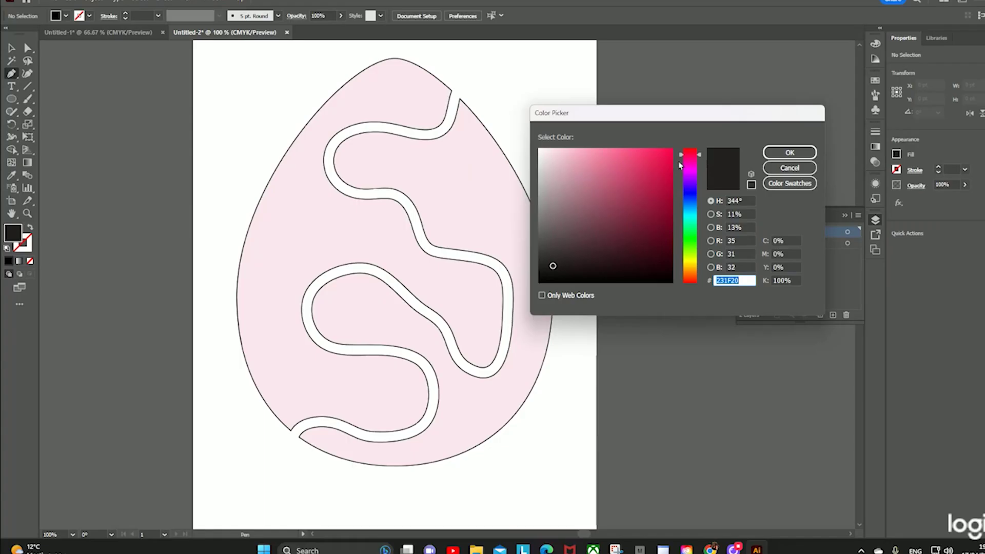
left_click_drag(669, 165, 701, 143)
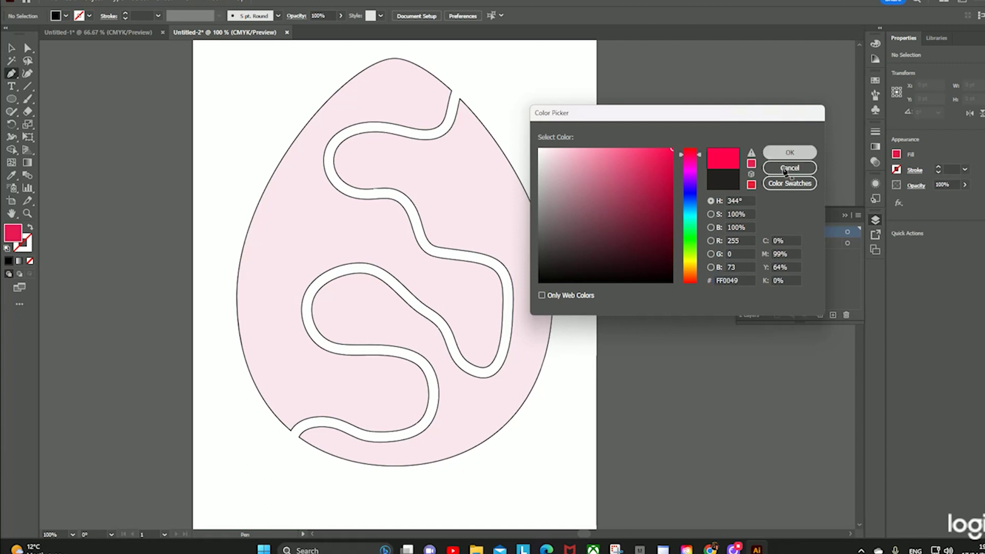
left_click(790, 152)
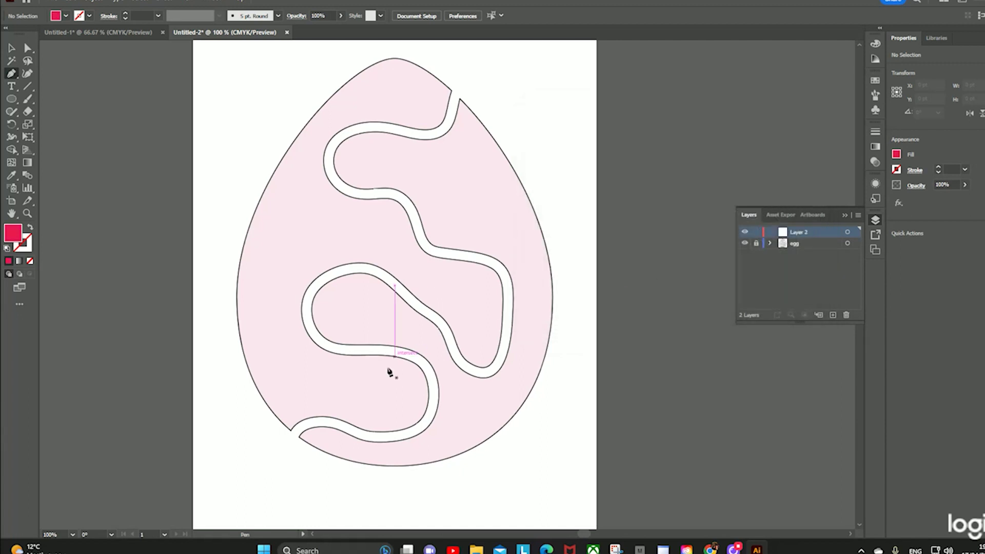
Start the red path below the egg into the maze entrance, moving red to the stroke
left_click(281, 466)
left_click_drag(345, 428, 406, 451)
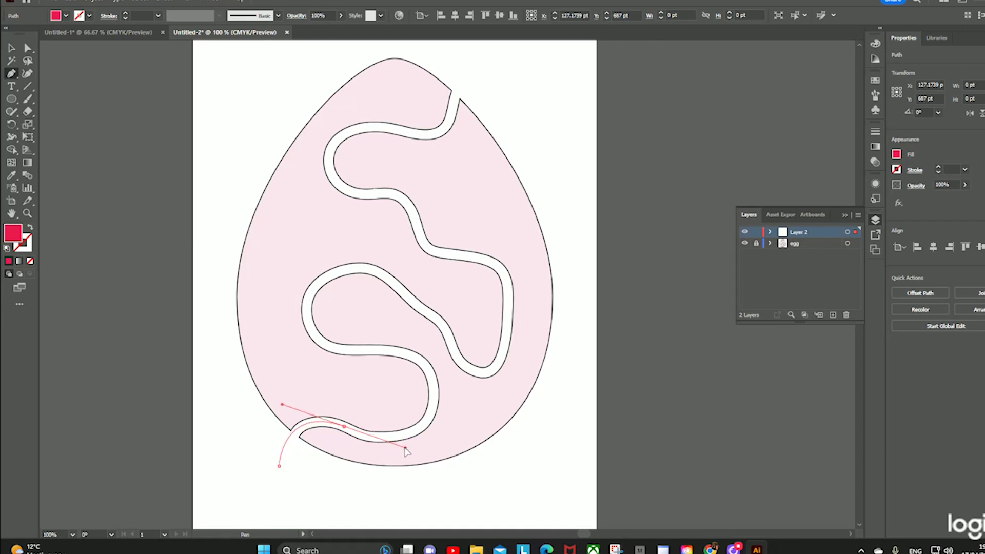
left_click_drag(346, 431, 26, 234)
left_click(30, 228)
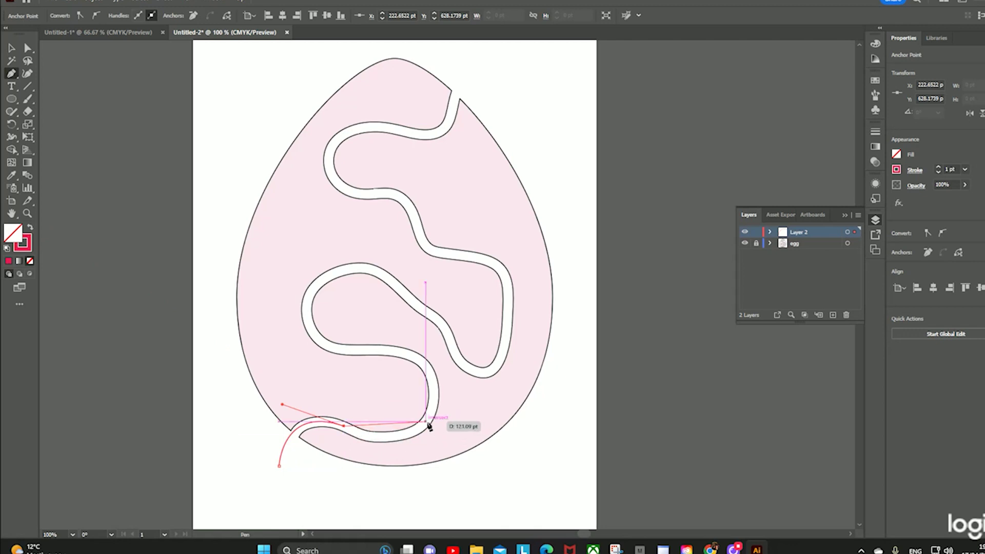
left_click_drag(426, 422, 456, 386)
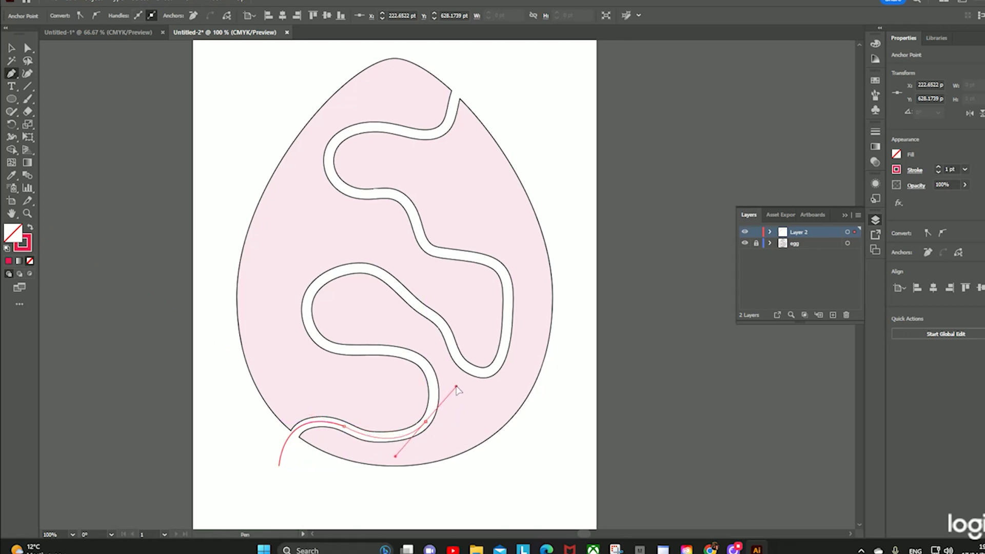
left_click(426, 422)
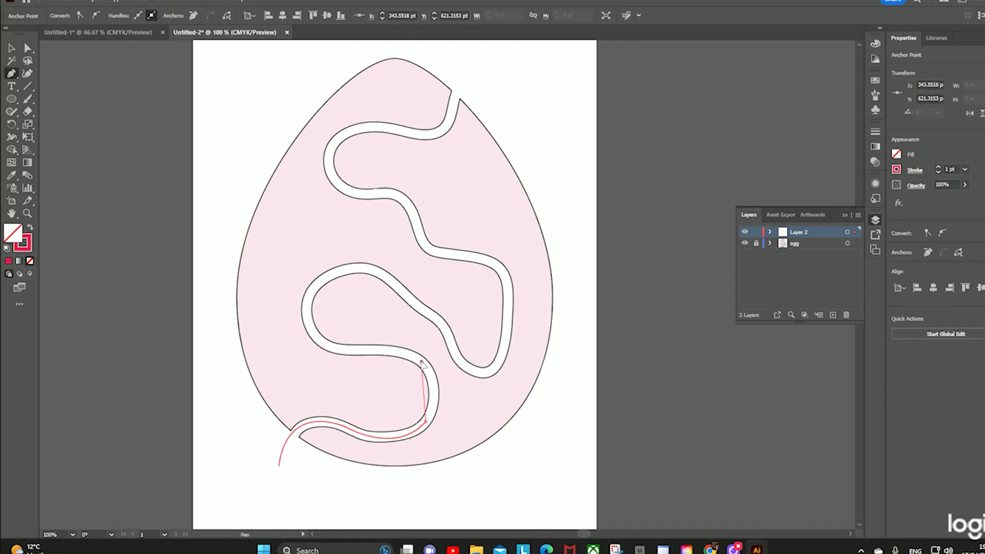
left_click_drag(422, 362, 399, 340)
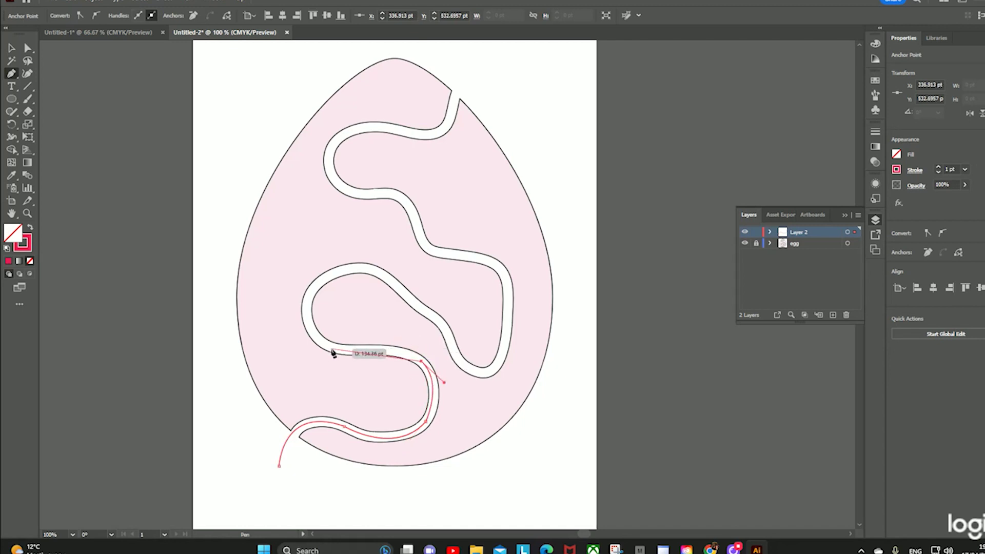
Extend the red path through the channel's loops and bends to just past the egg's top
left_click_drag(331, 350, 257, 346)
left_click_drag(319, 285, 349, 241)
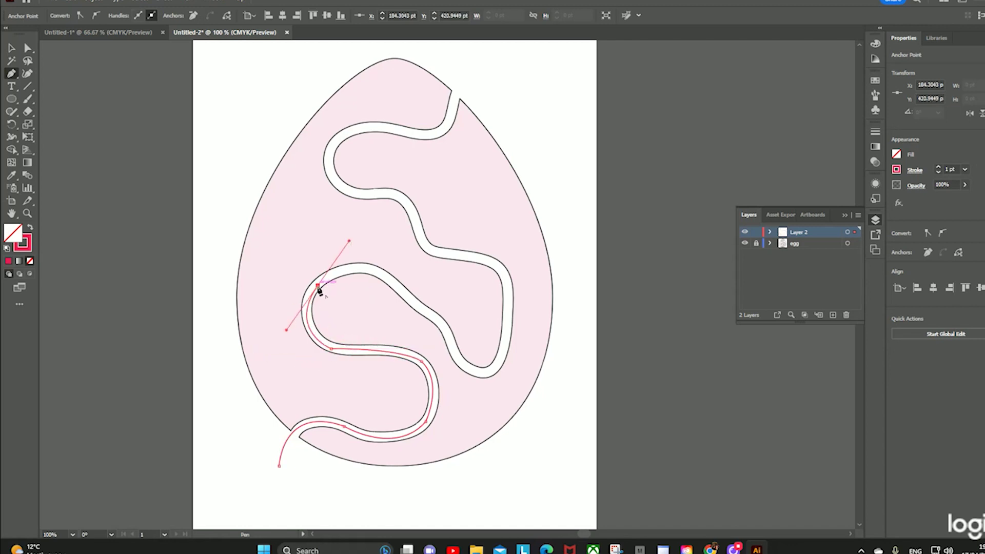
left_click_drag(449, 339, 456, 358)
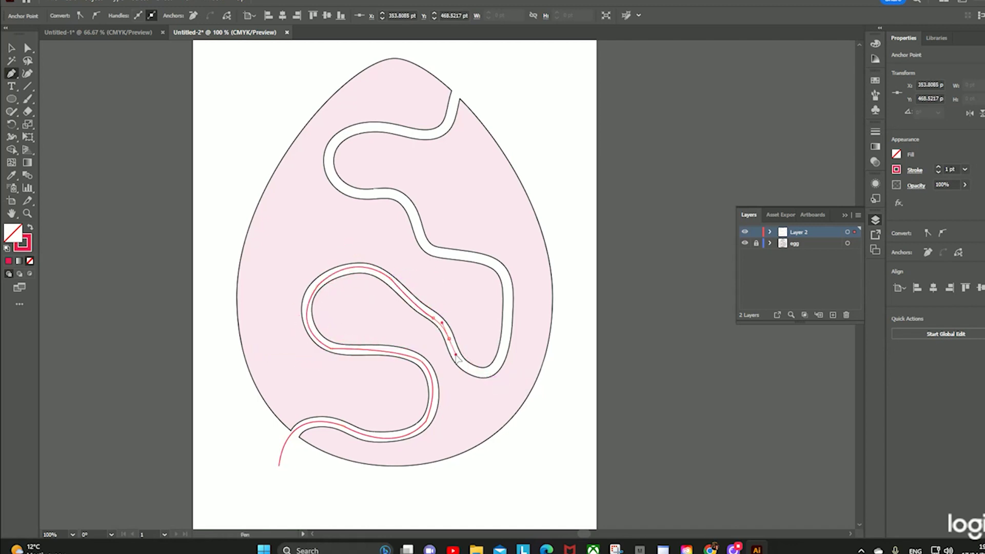
left_click_drag(506, 308, 499, 264)
left_click_drag(436, 252, 418, 226)
left_click_drag(355, 192, 330, 194)
left_click_drag(343, 134, 465, 86)
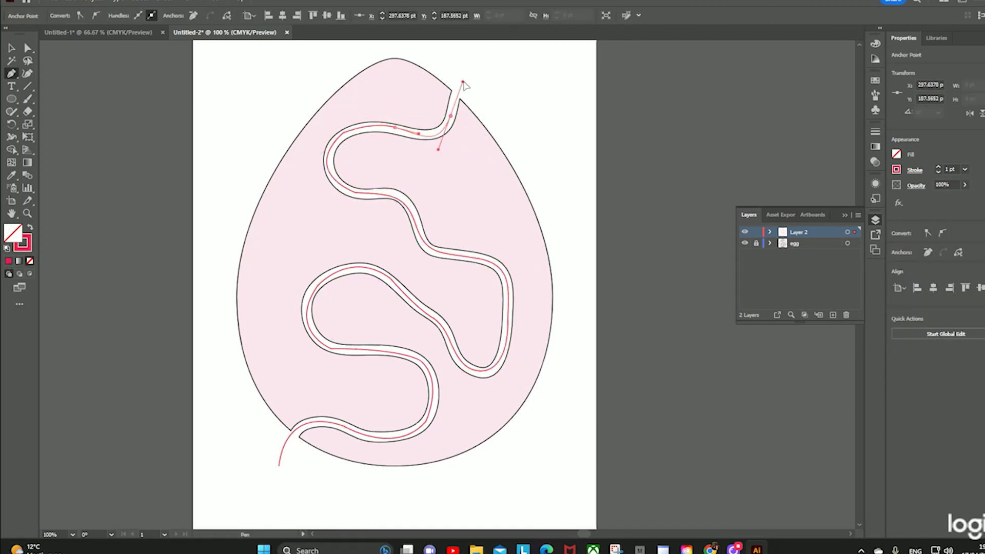
left_click(467, 67)
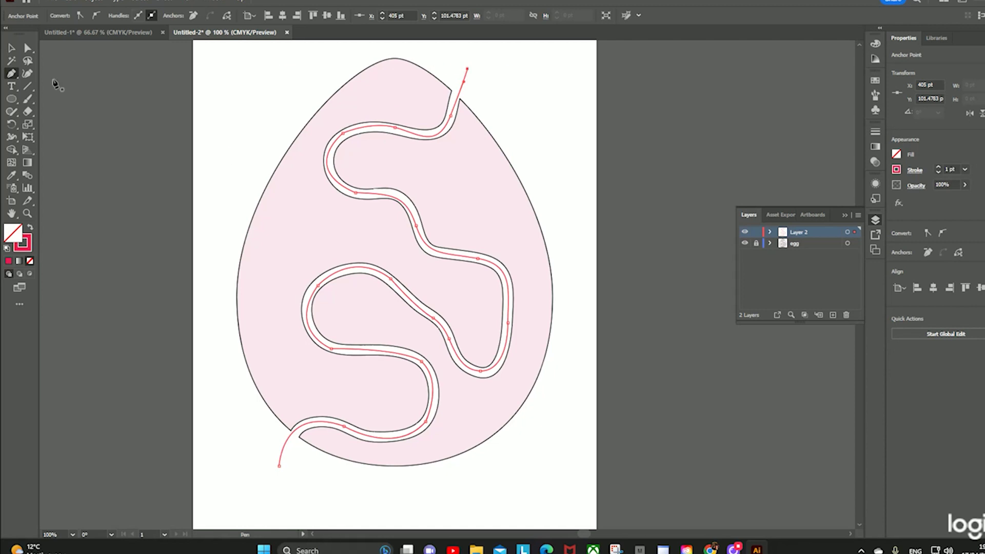
End the solution path and deselect it, clearing a stray anchor point
left_click(11, 48)
key("p")
left_click(57, 94)
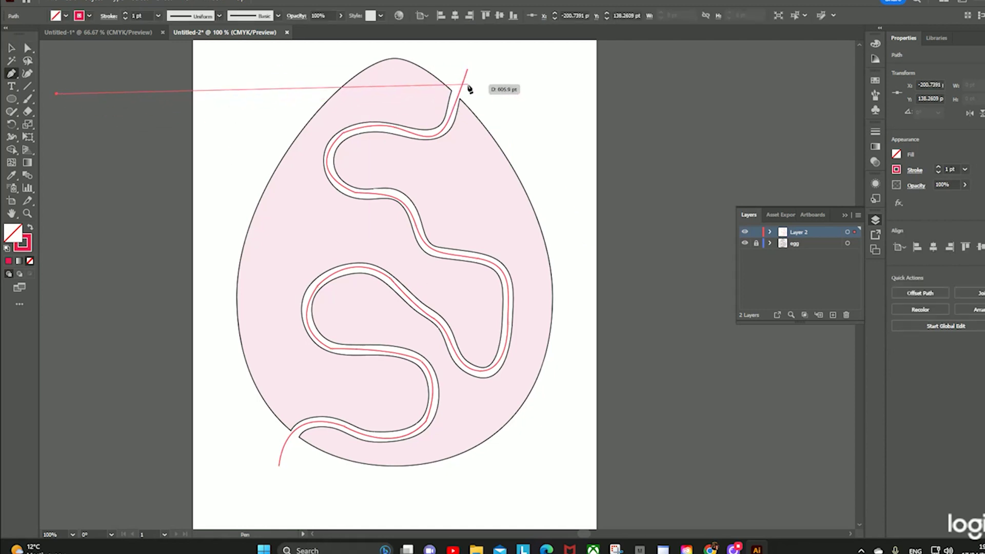
left_click(11, 47)
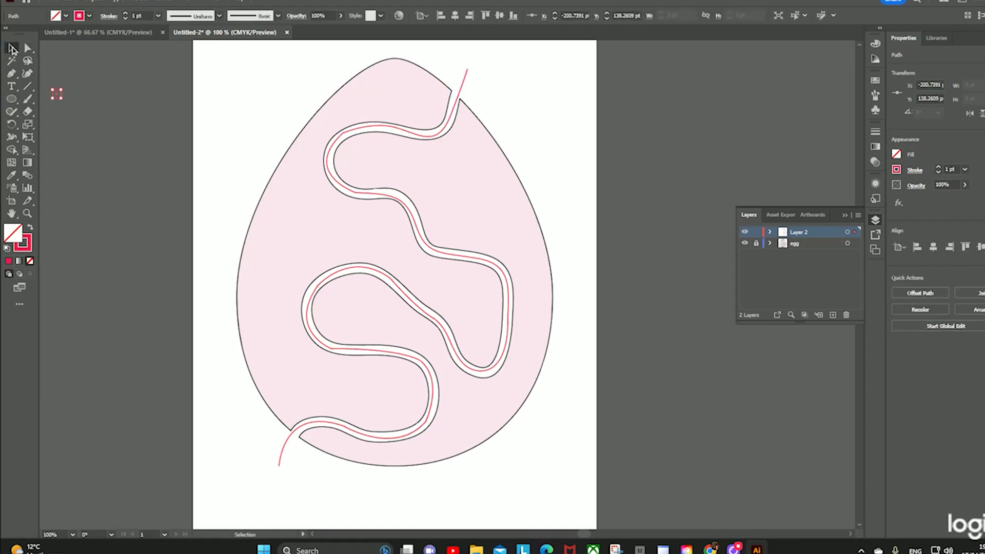
left_click(65, 90)
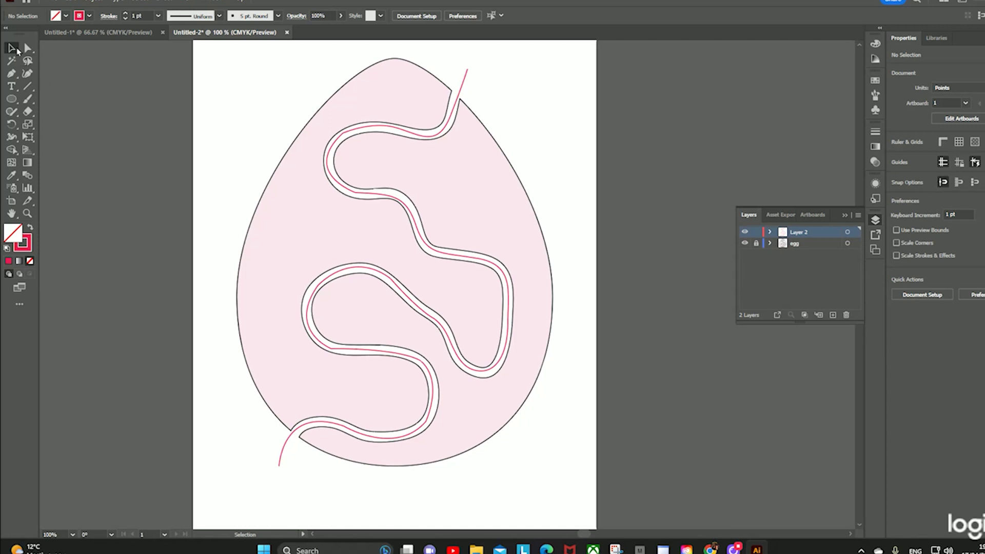
Select the red solution path and raise its stroke weight to 3 pt
key("ctrl+a")
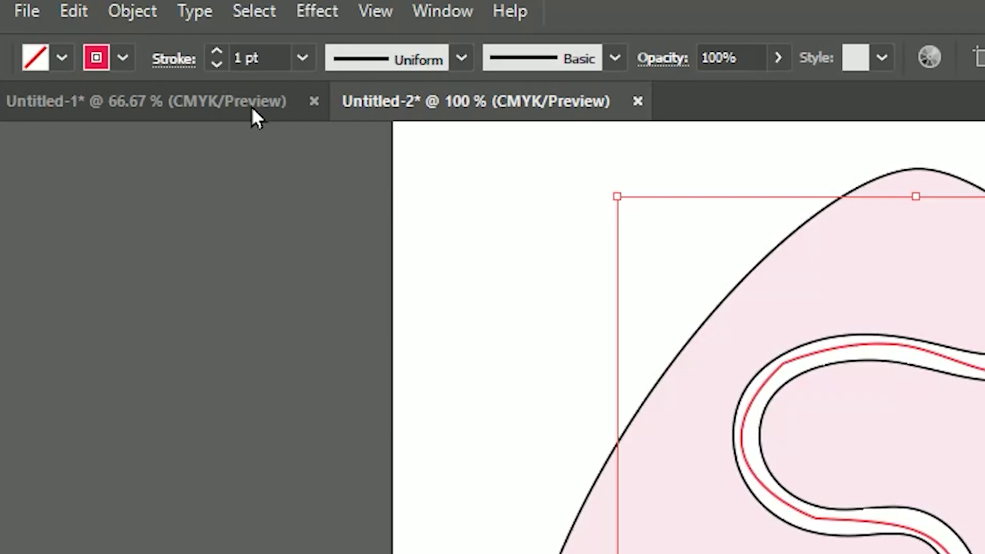
left_click(217, 51)
left_click(216, 52)
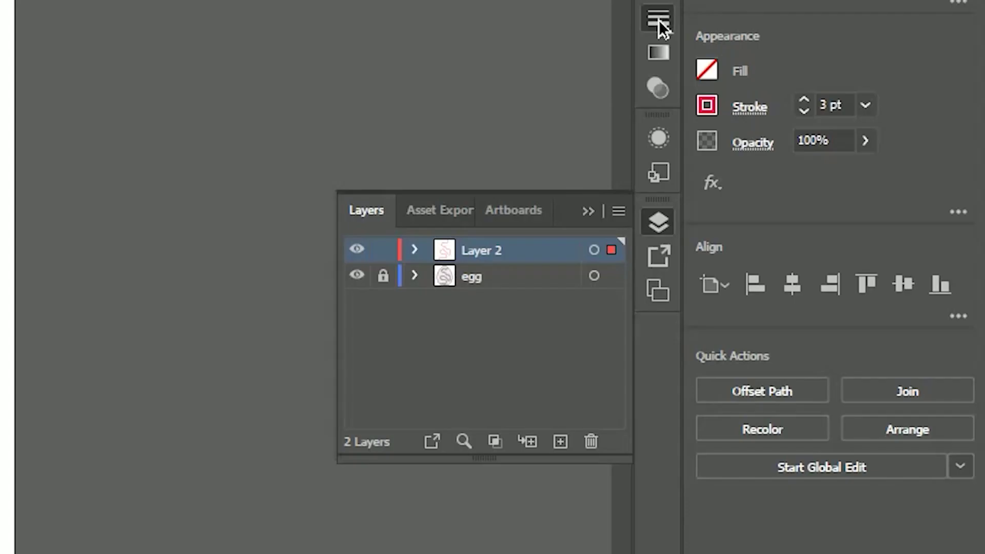
left_click(876, 133)
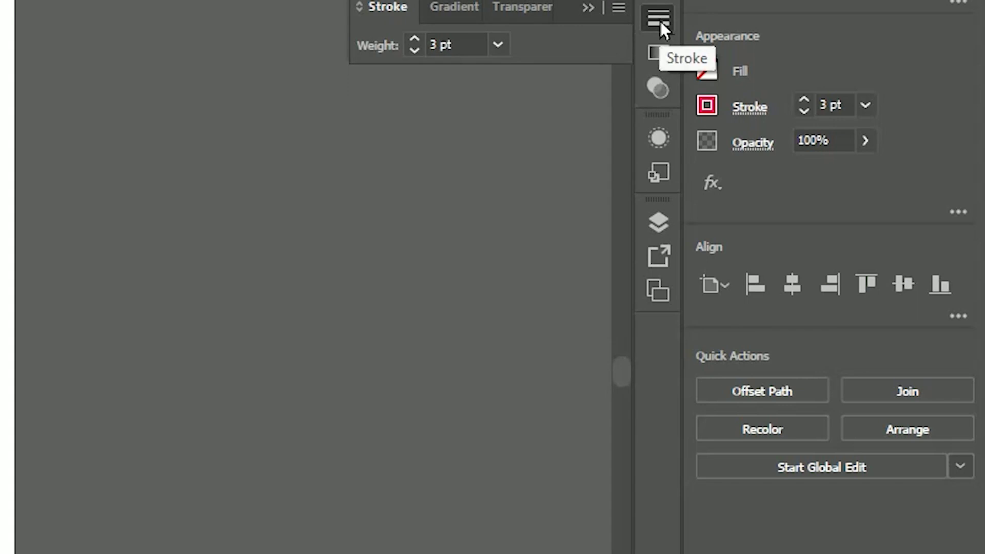
Make the solution path a round-capped 12/20 pt dashed line at 5 pt weight
left_click(657, 140)
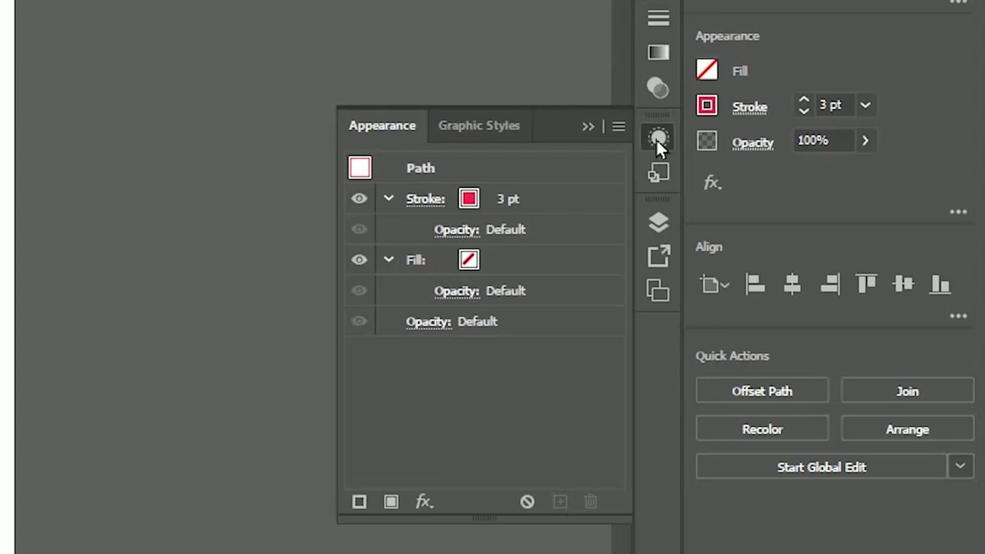
left_click(426, 204)
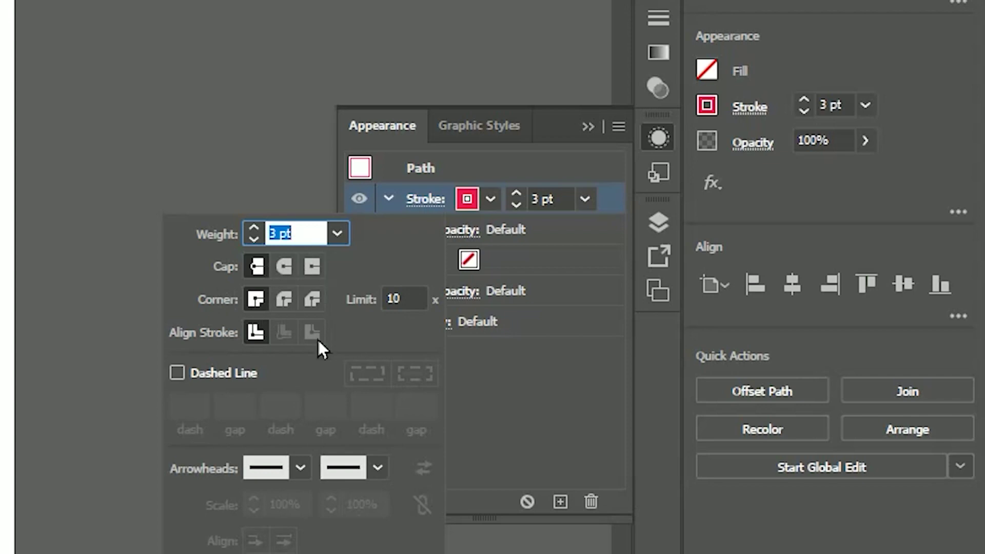
left_click(180, 374)
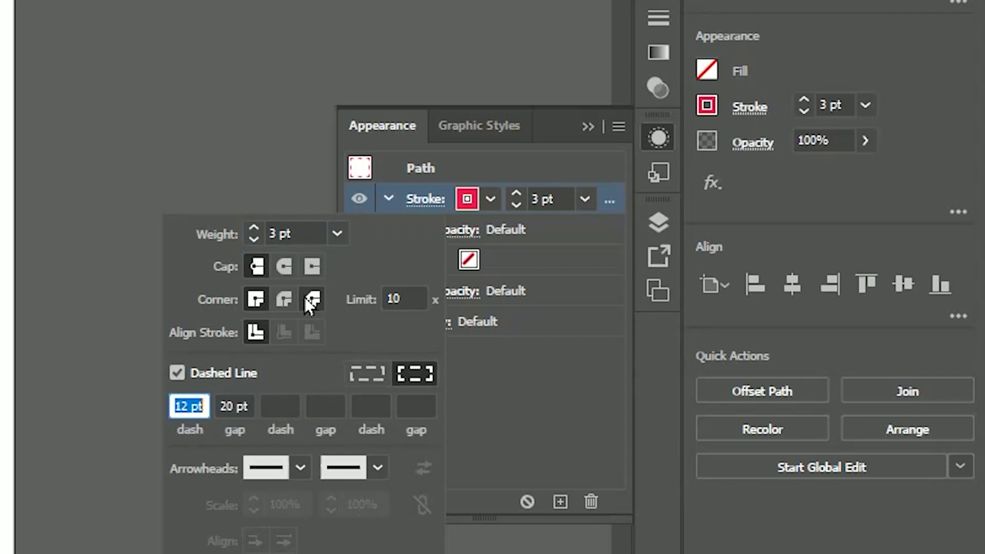
left_click(285, 267)
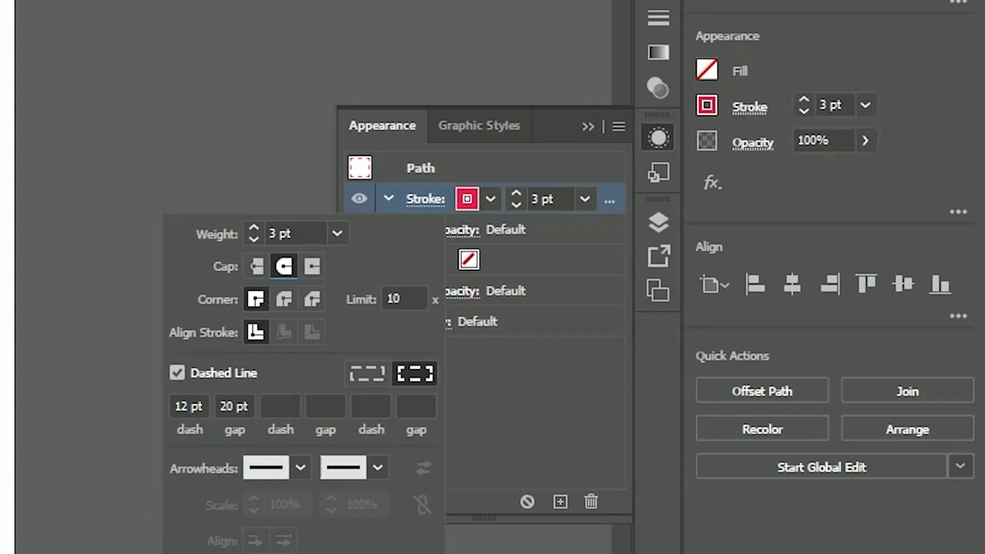
left_click(254, 230)
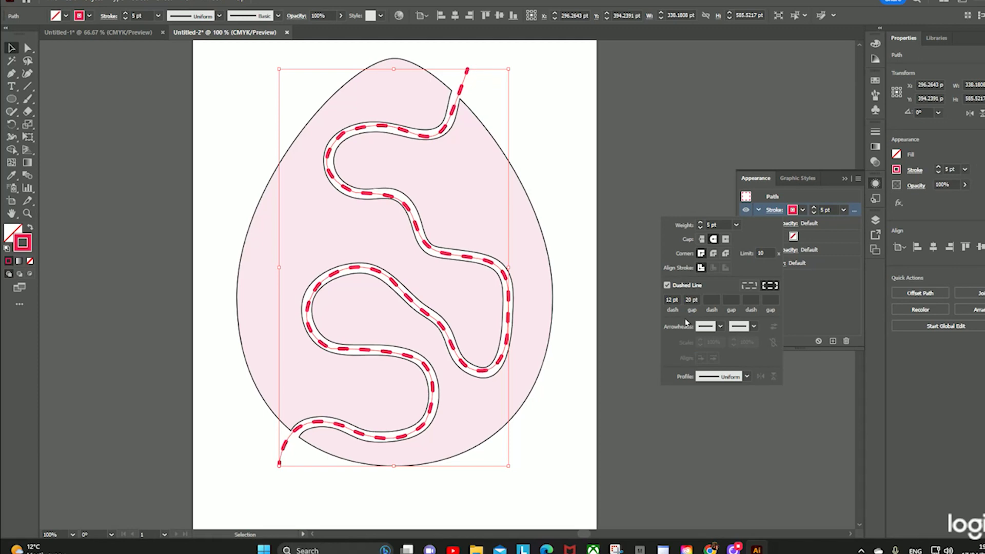
Add an arrowhead to the solution path's end at the egg's top, then deselect
left_click(754, 329)
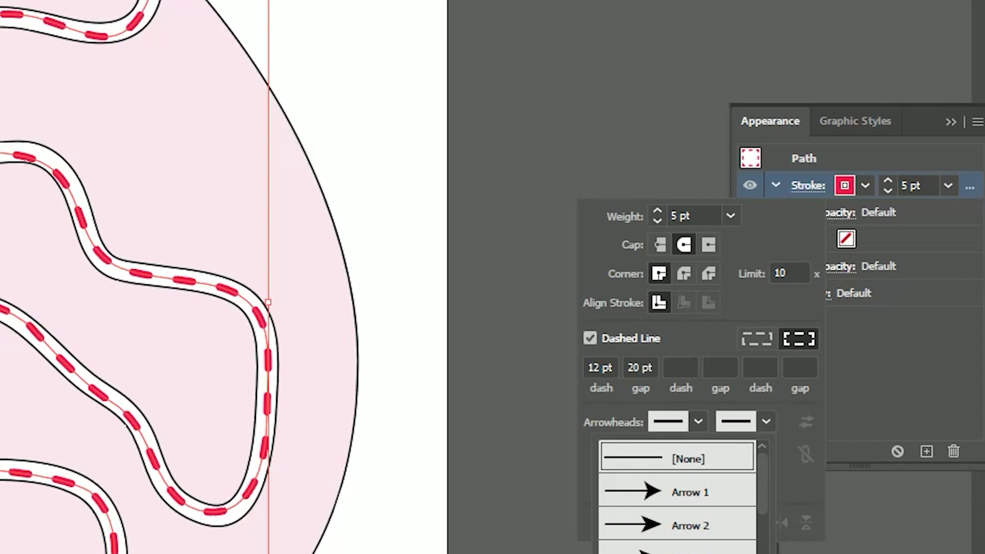
left_click(677, 492)
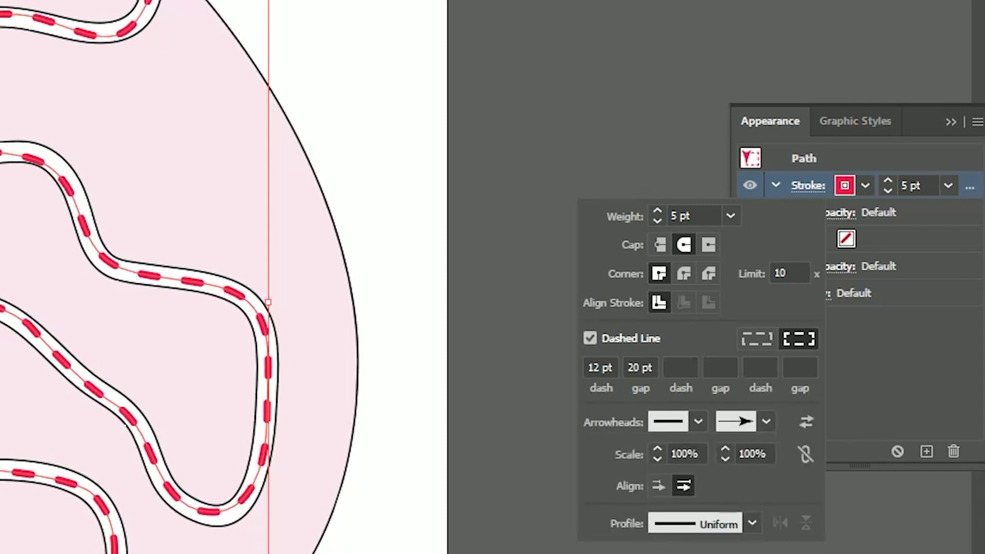
left_click(765, 421)
left_click(695, 485)
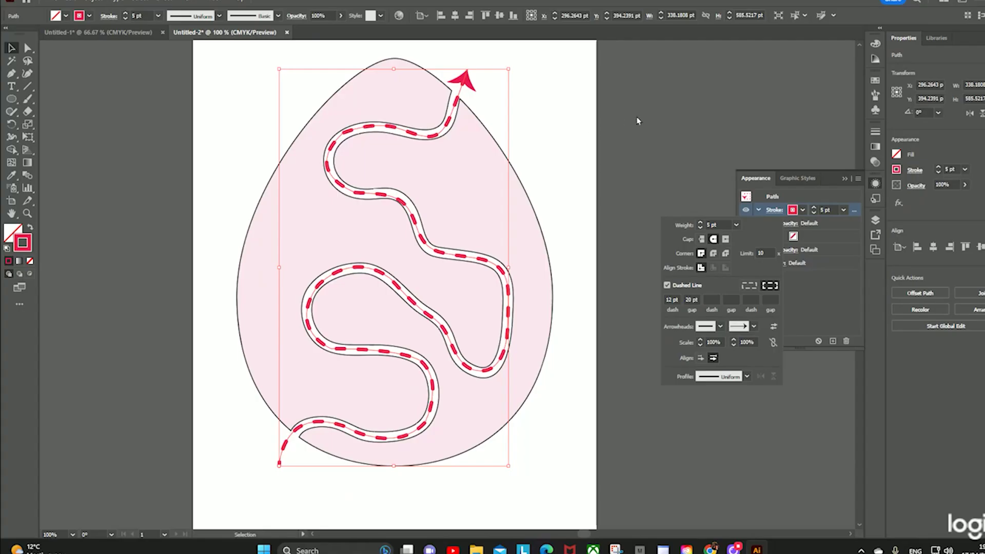
left_click(636, 120)
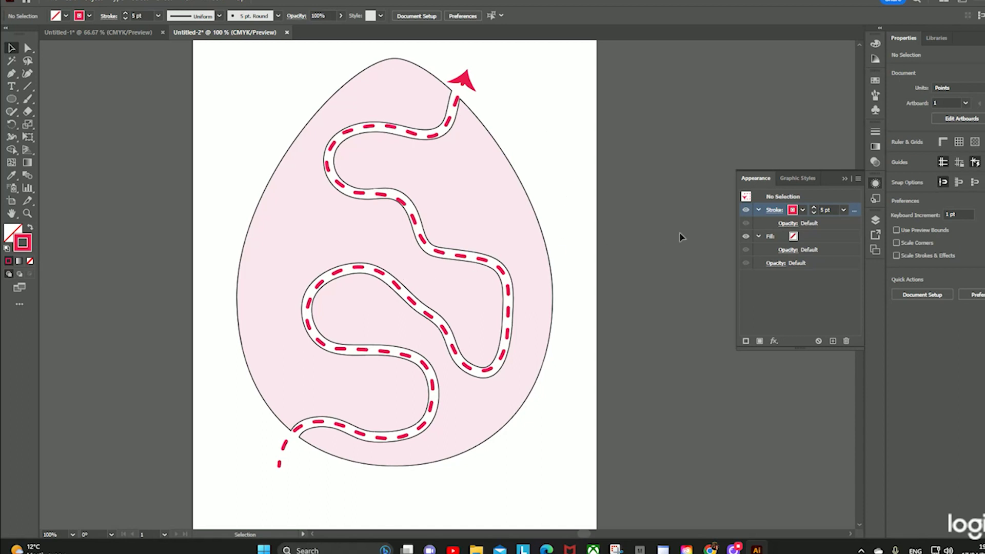
left_click(876, 220)
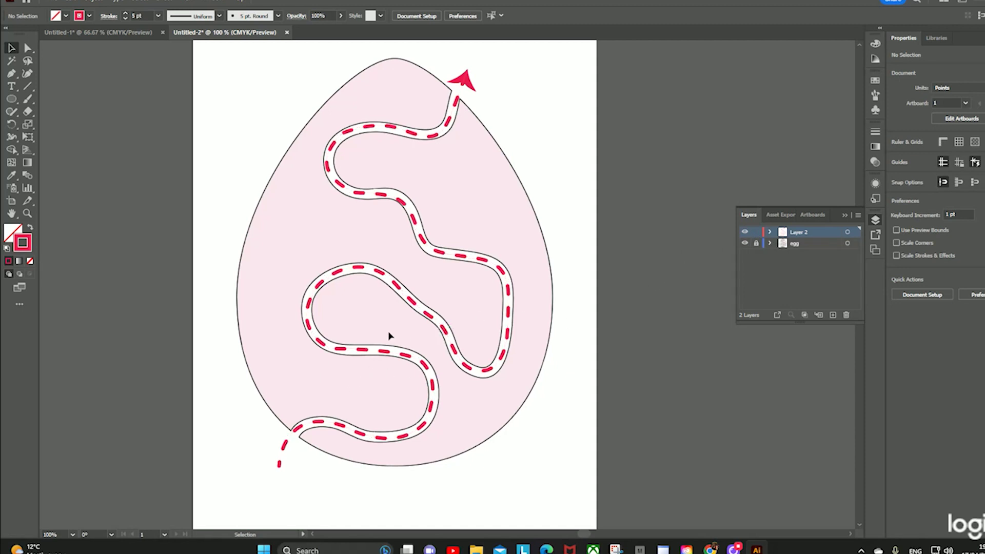
Lock Layer 2, make the egg layer active, and pick the Eraser tool
left_click(756, 232)
left_click(748, 234)
left_click(747, 234)
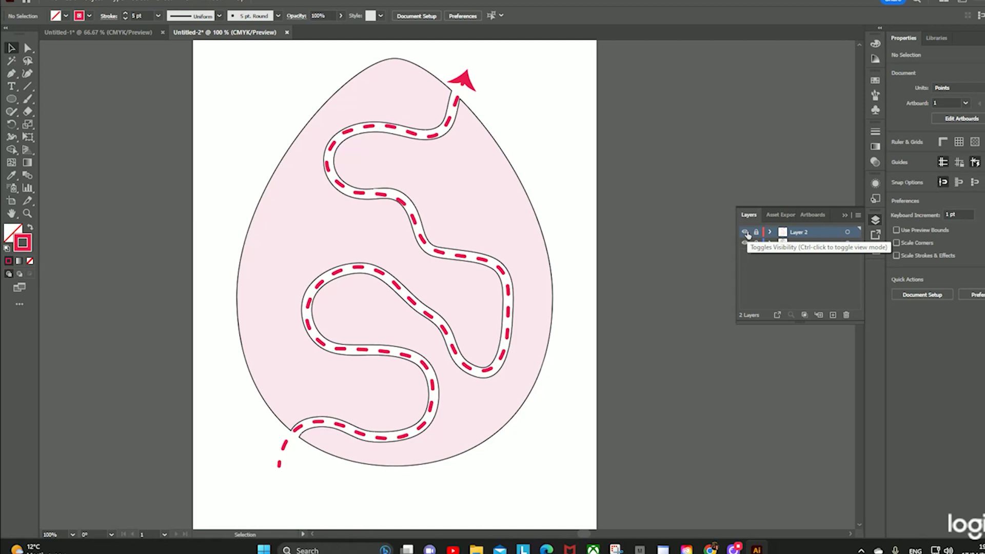
double_click(794, 234)
left_click(561, 315)
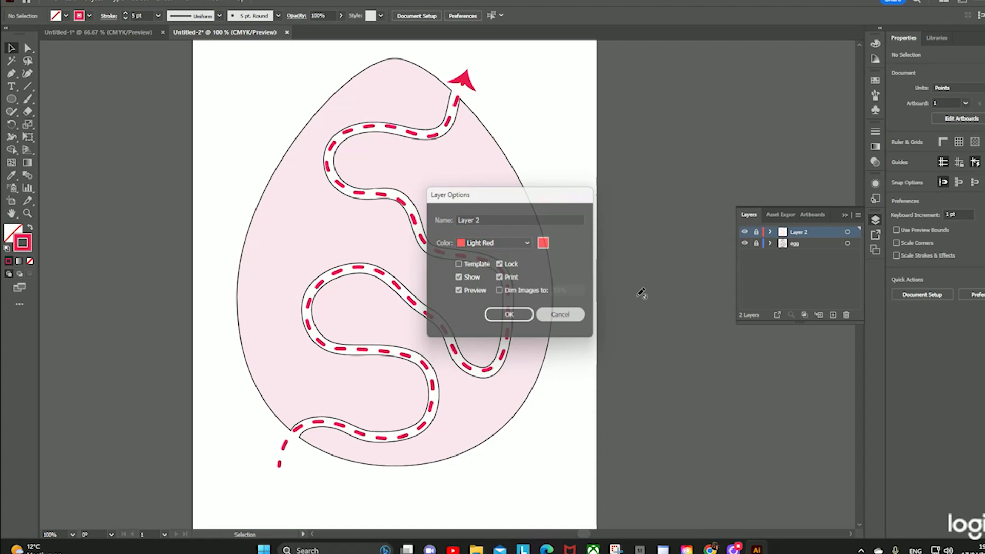
left_click(798, 245)
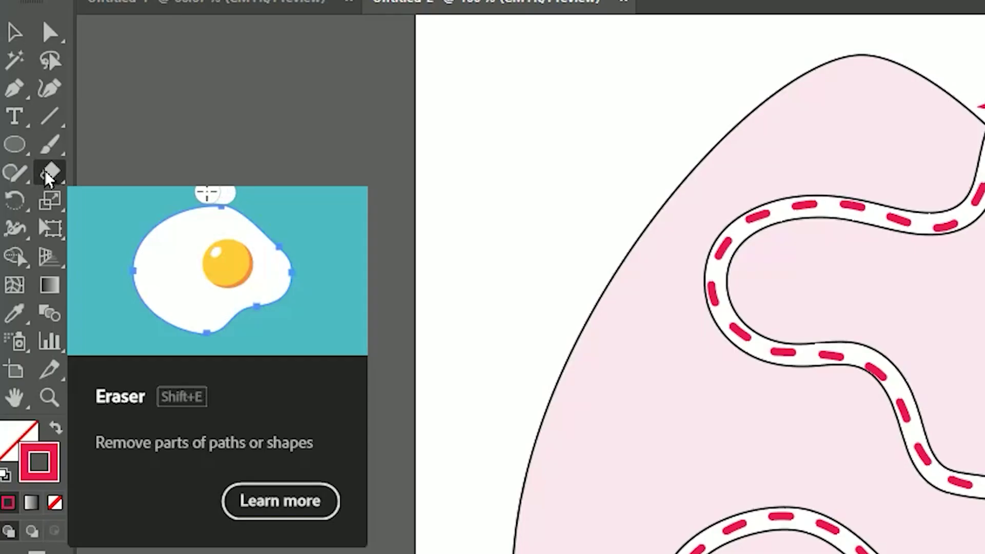
left_click(49, 173)
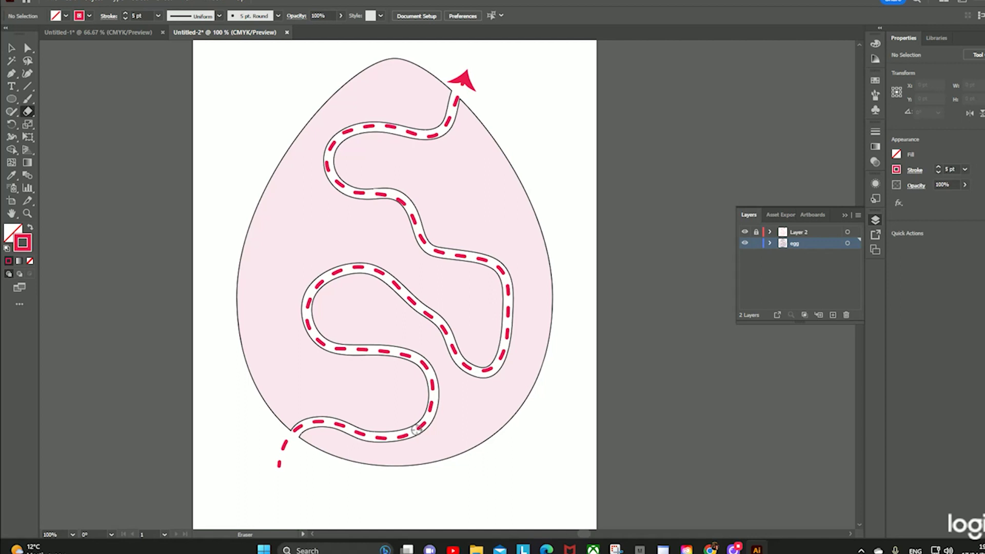
Erase dead-end channels and spiral curls through the egg's pink fill on both sides
mouse_move(416, 430)
left_mouse_down()
mouse_move(473, 418)
mouse_move(524, 374)
mouse_move(534, 284)
mouse_move(493, 226)
mouse_move(449, 212)
mouse_move(396, 160)
mouse_move(370, 159)
mouse_move(365, 170)
left_mouse_up()
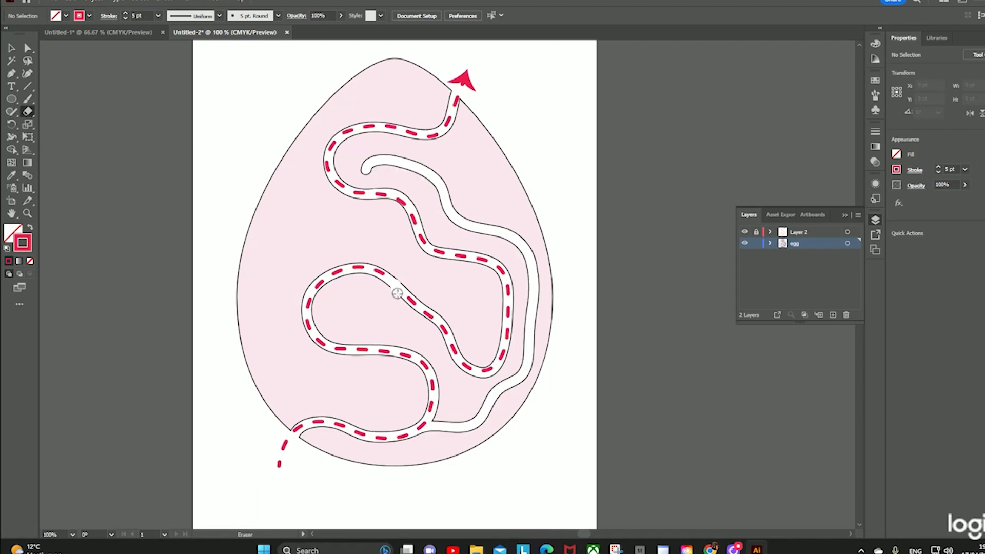
mouse_move(398, 294)
left_mouse_down()
mouse_move(374, 328)
mouse_move(354, 289)
mouse_move(354, 311)
left_mouse_up()
mouse_move(342, 350)
left_mouse_down()
mouse_move(389, 385)
mouse_move(374, 379)
left_mouse_up()
mouse_move(317, 422)
left_mouse_down()
mouse_move(275, 330)
mouse_move(312, 232)
mouse_move(440, 283)
mouse_move(469, 334)
left_mouse_up()
mouse_move(308, 229)
left_mouse_down()
mouse_move(310, 161)
mouse_move(397, 83)
left_mouse_up()
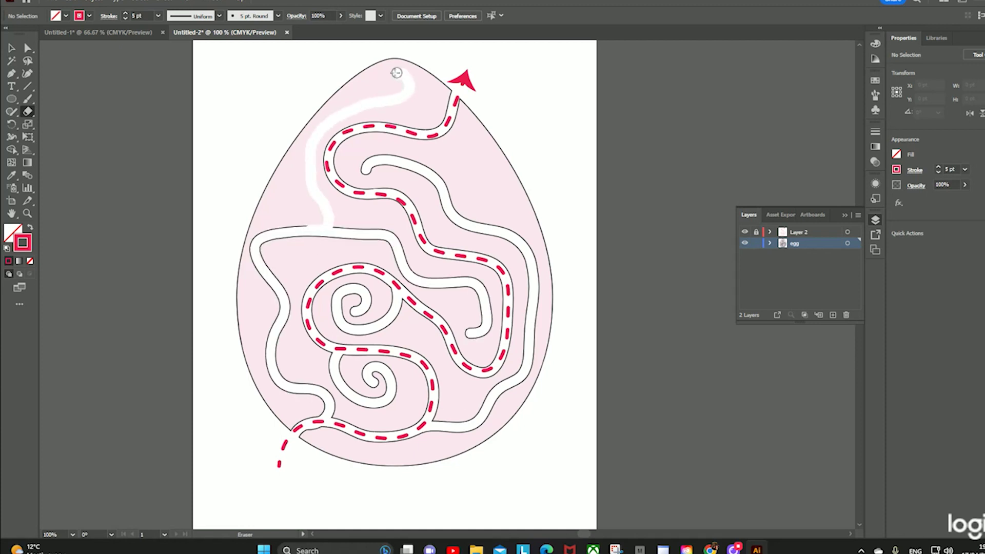
left_click_drag(277, 286, 286, 260)
mouse_move(441, 191)
left_mouse_down()
mouse_move(474, 147)
mouse_move(479, 191)
left_mouse_up()
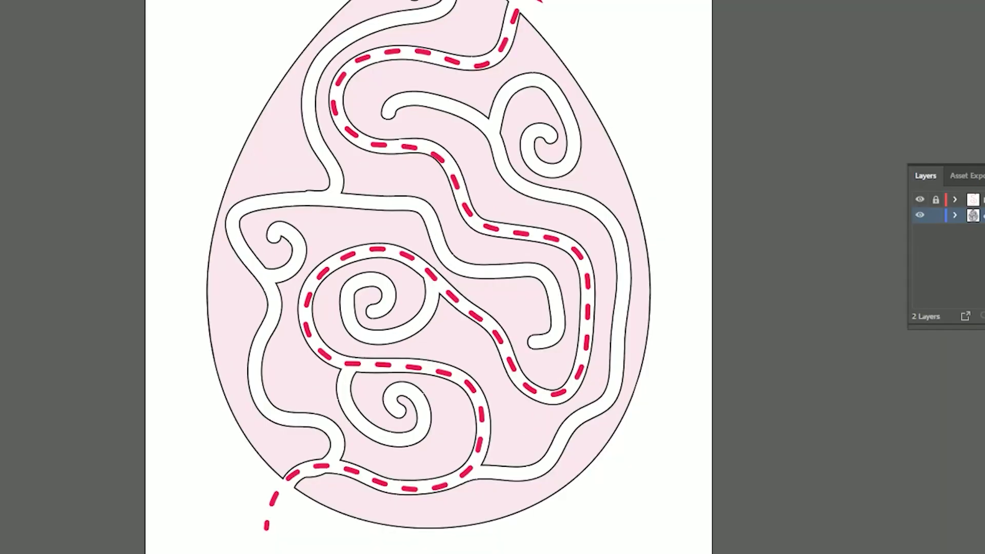
key("v")
Hide Layer 2's red solution path and zoom out to view the blank egg maze
left_click(920, 200)
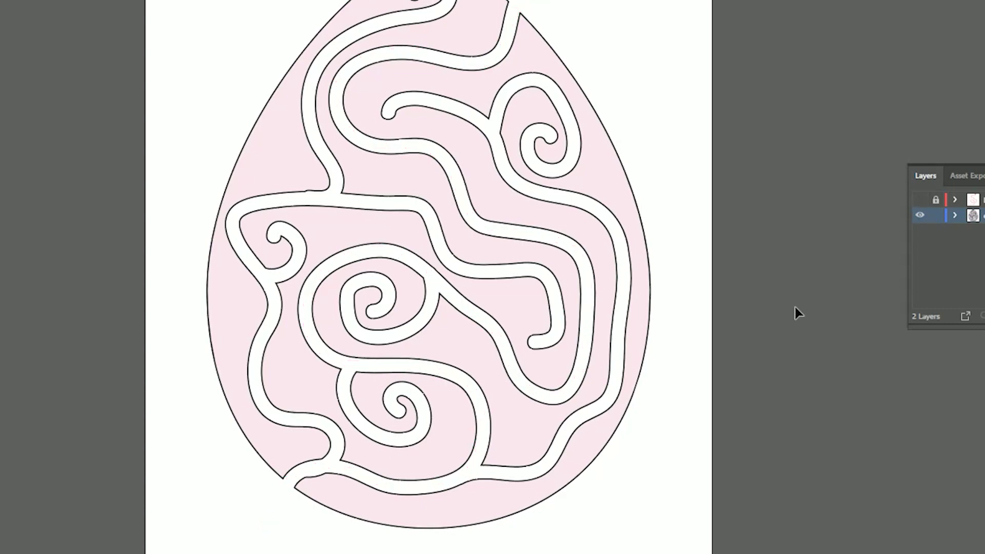
scroll(529, 297, "down", 2)
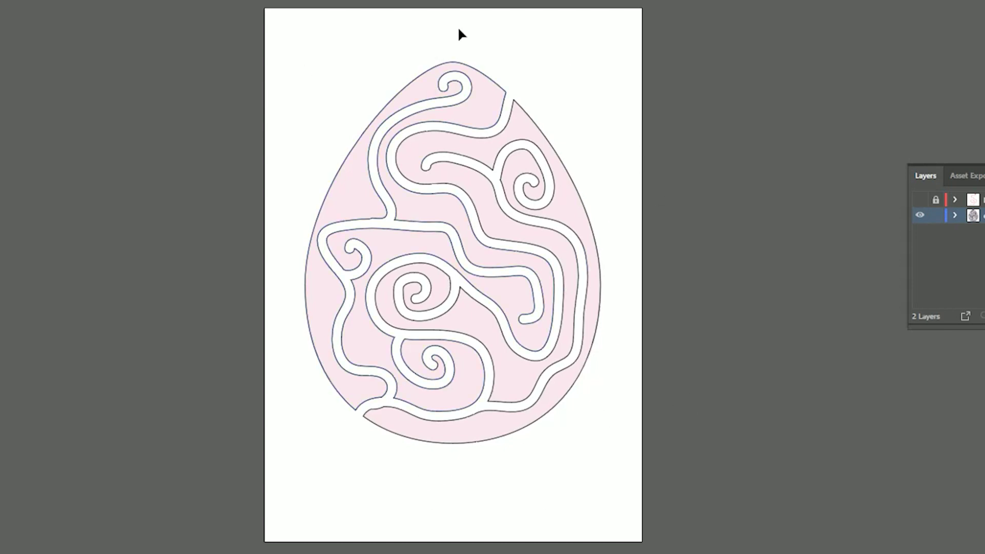
left_click_drag(366, 107, 684, 512)
left_click(759, 429)
Add the title 'Rabbit Maze' above the egg in 60 pt ChippewaFalls
left_click(358, 45)
type("H")
type("abbit Max")
key("Escape")
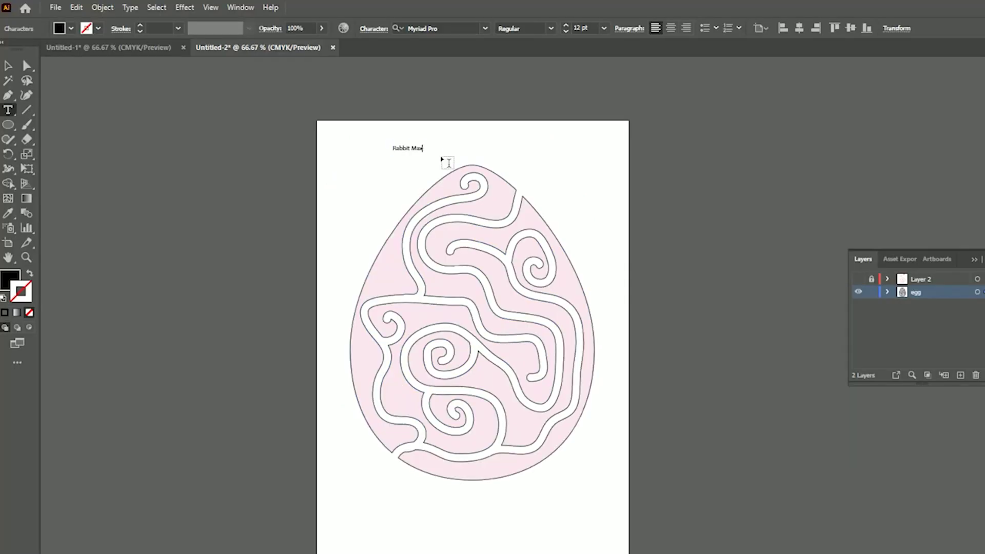
triple_click(376, 41)
left_click(484, 28)
left_click(567, 147)
key("ctrl+shift+period")
key("ctrl+shift+period")
key("ctrl+shift+period")
key("ctrl+shift+period")
key("ctrl+shift+period")
key("ctrl+shift+period")
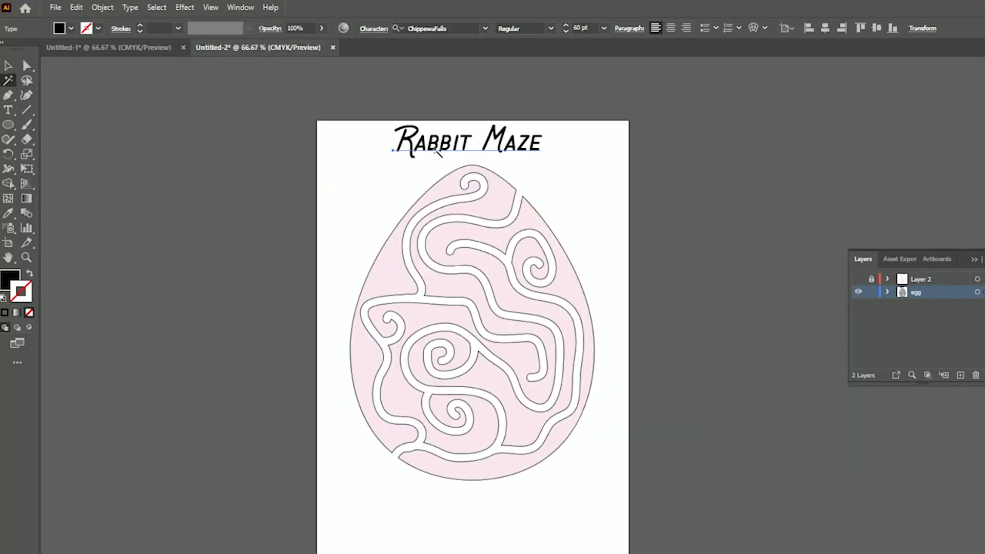
key("Escape")
left_click(322, 253)
key("ctrl+l")
Draw a page-sized FFE8CF peach rectangle behind the egg and add an empty Layer 4
left_click_drag(913, 313, 913, 314)
key("m")
left_click_drag(316, 120, 630, 553)
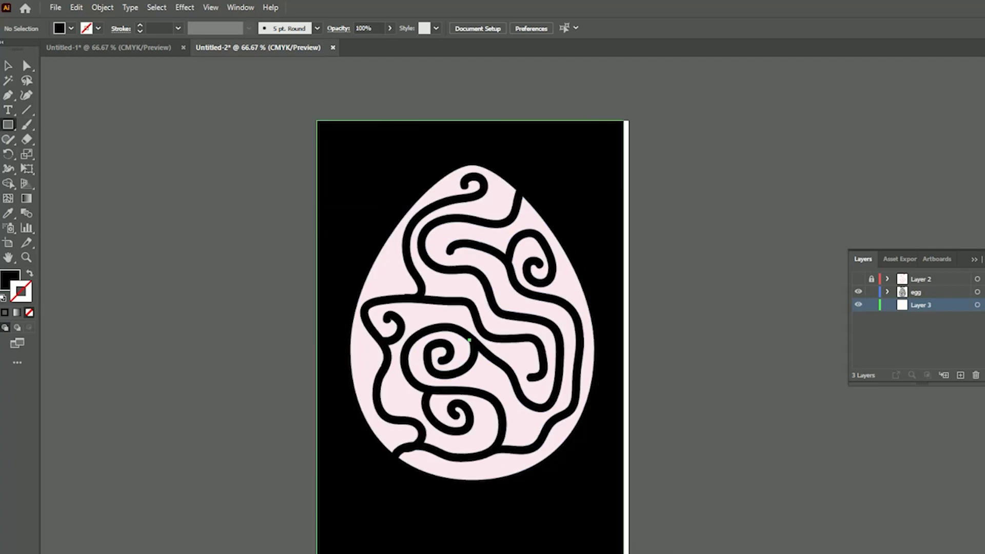
left_click(10, 279)
double_click(10, 279)
left_click(624, 184)
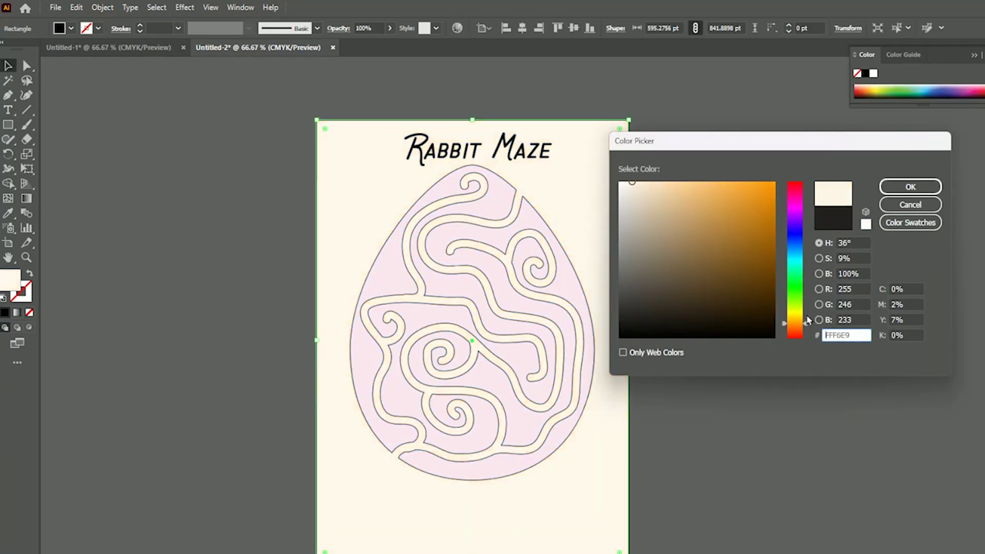
left_click_drag(795, 329, 795, 325)
left_click(649, 179)
left_click(911, 187)
left_click(161, 435)
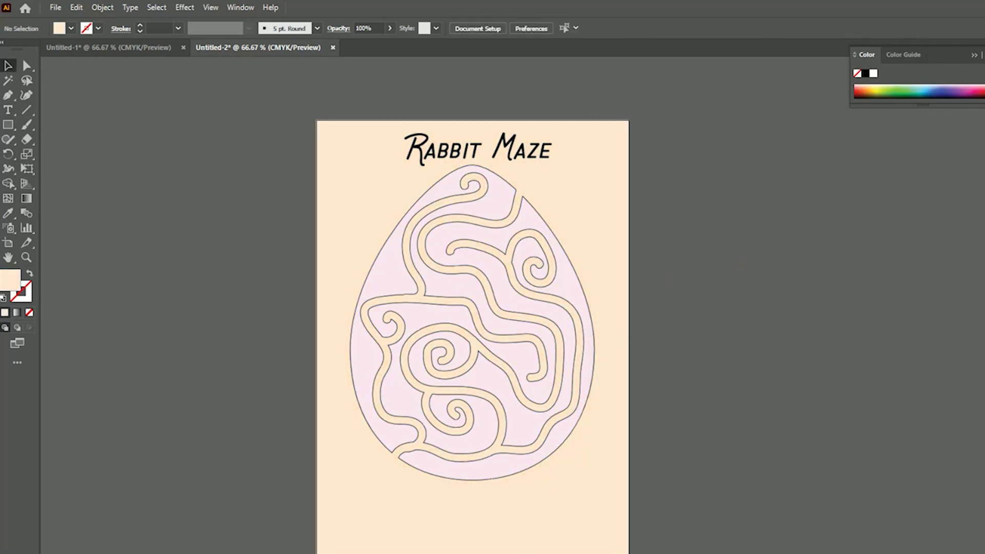
key("F7")
key("ctrl+l")
Place the striped egg image and position it beside the title
left_click(55, 7)
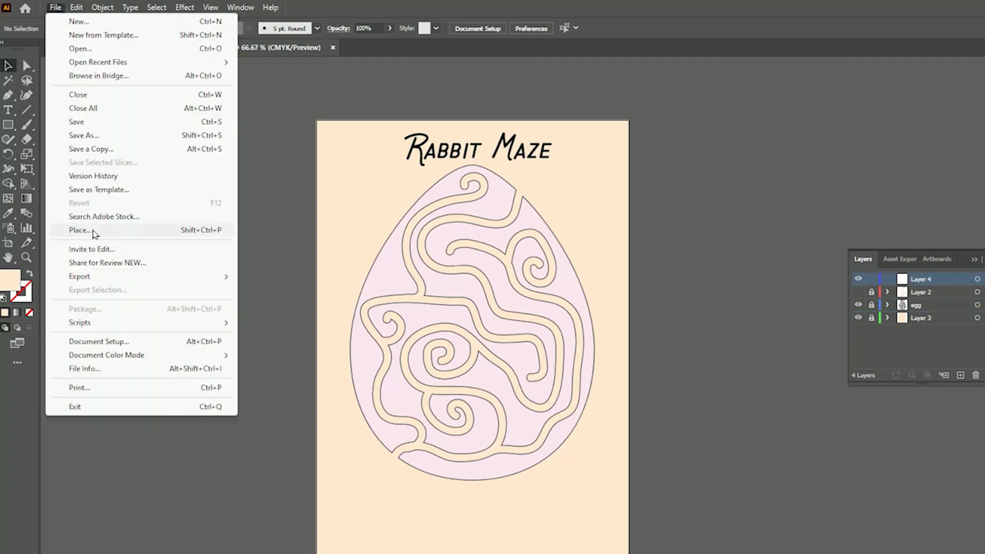
left_click(71, 231)
scroll(667, 340, "down", 1)
double_click(570, 226)
left_click(398, 505)
left_click_drag(418, 529, 565, 182)
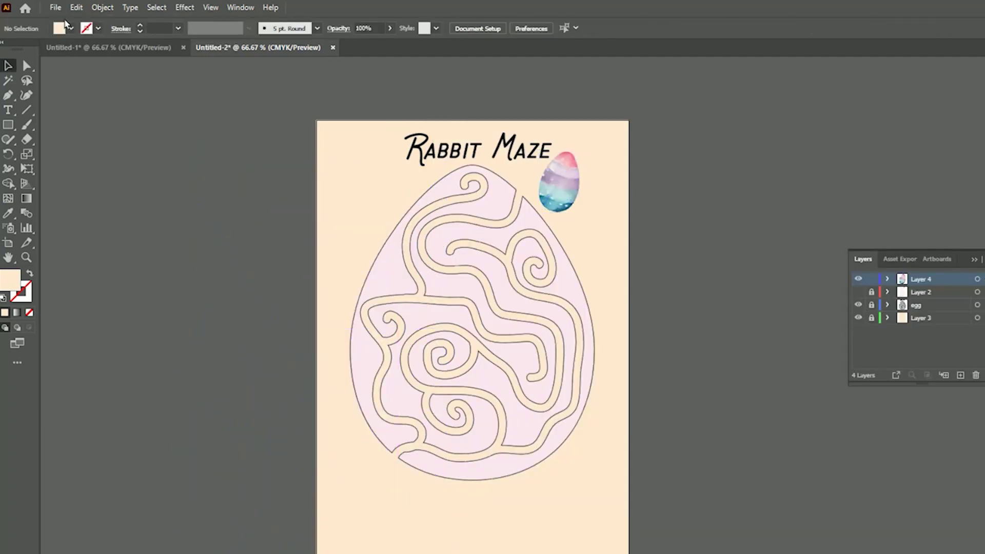
Place the cartoon bunny image, shrink it, and move it to the page's bottom-left
left_click(55, 7)
left_click(72, 231)
left_click(505, 119)
double_click(590, 258)
key("alt+Left")
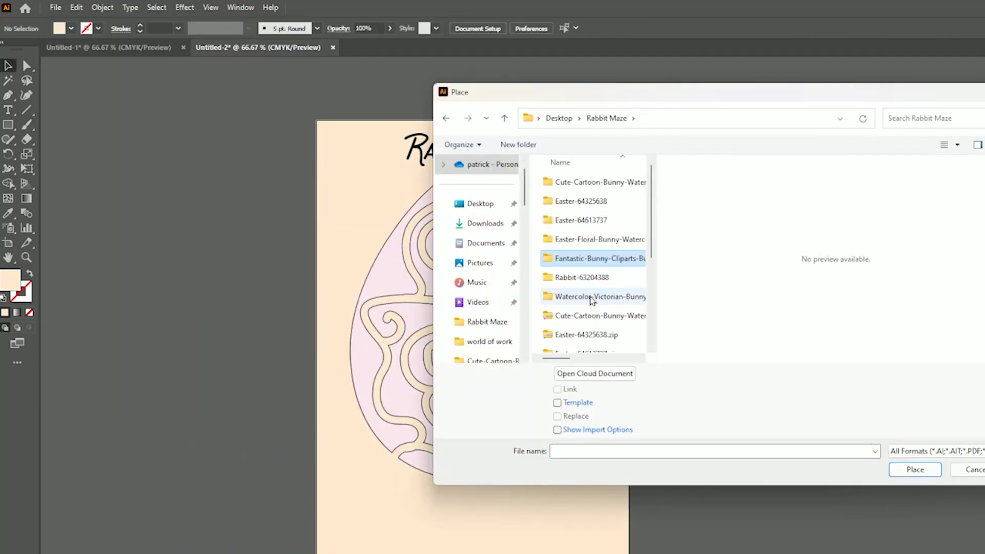
double_click(585, 297)
key("alt+Left")
double_click(575, 182)
left_click(916, 470)
left_click(239, 166)
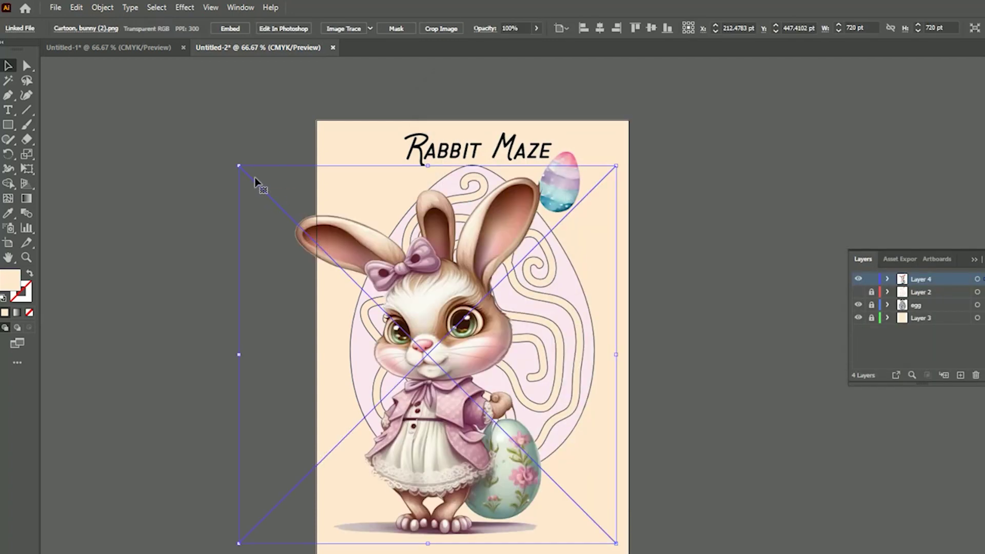
left_click_drag(240, 166, 542, 460)
left_click_drag(575, 511, 381, 515)
left_click(731, 437)
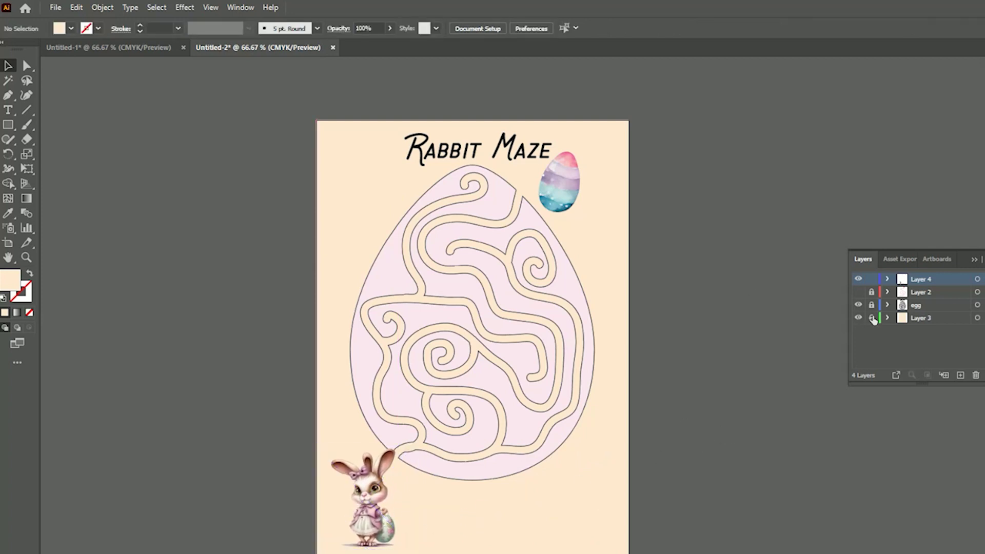
Show Layer 2's red dashed solution path again
left_click(859, 292)
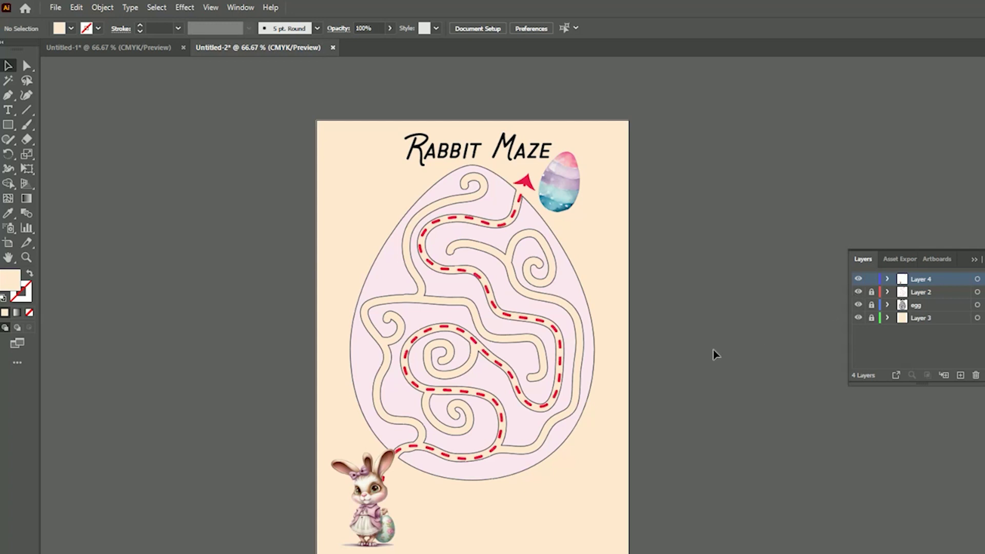
left_click(8, 125)
left_click(8, 127)
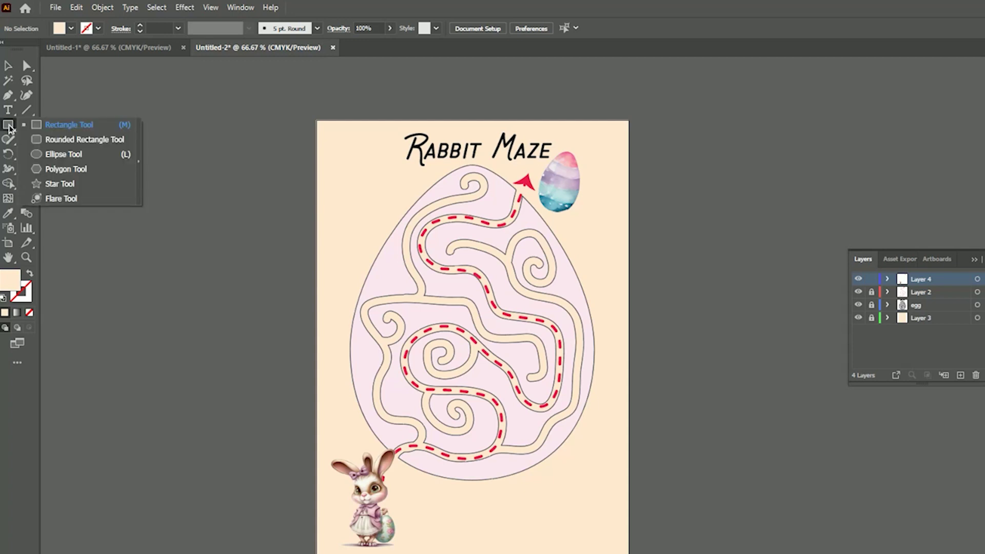
Draw a peach rounded rectangle about 448 x 542 pt left of the maze page
left_click(47, 143)
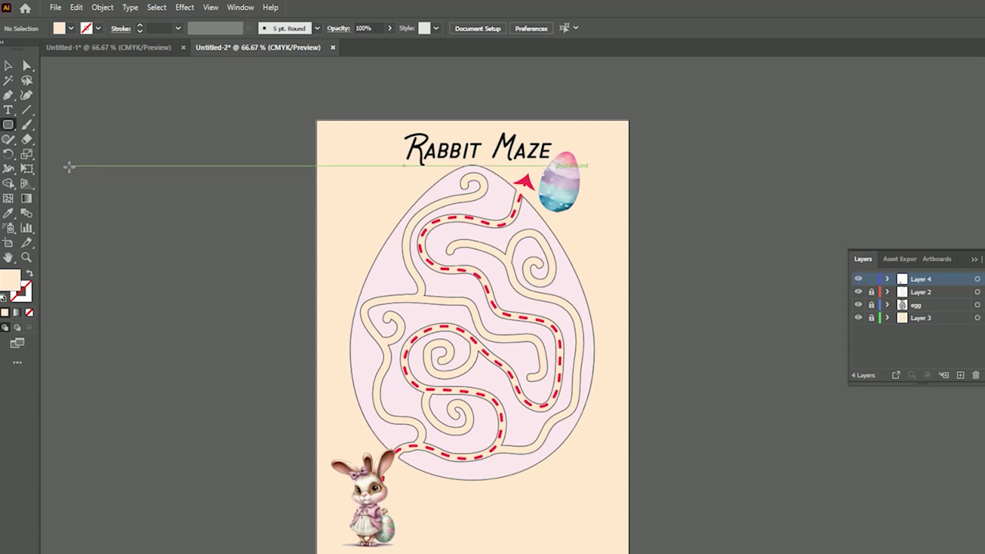
left_click_drag(70, 165, 305, 450)
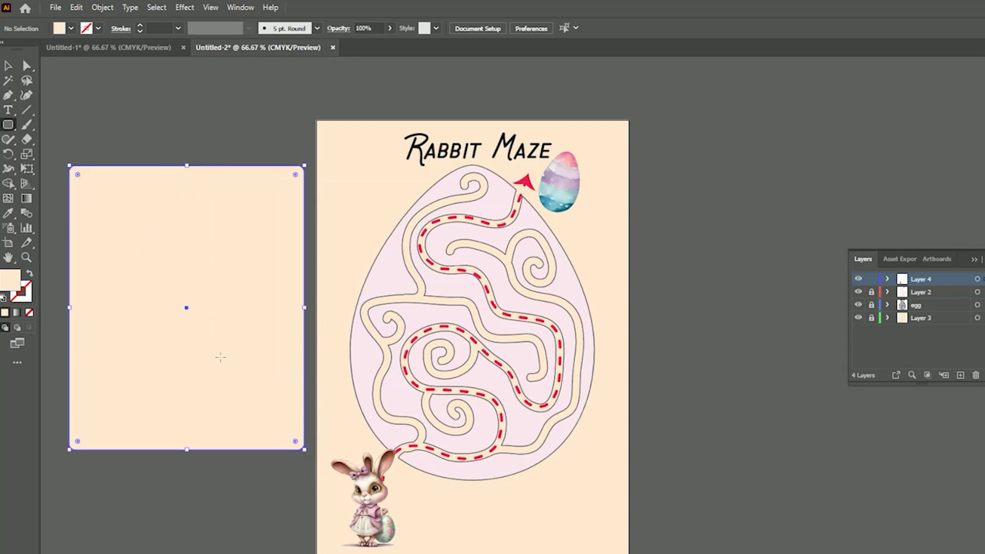
key("v")
left_click(110, 163)
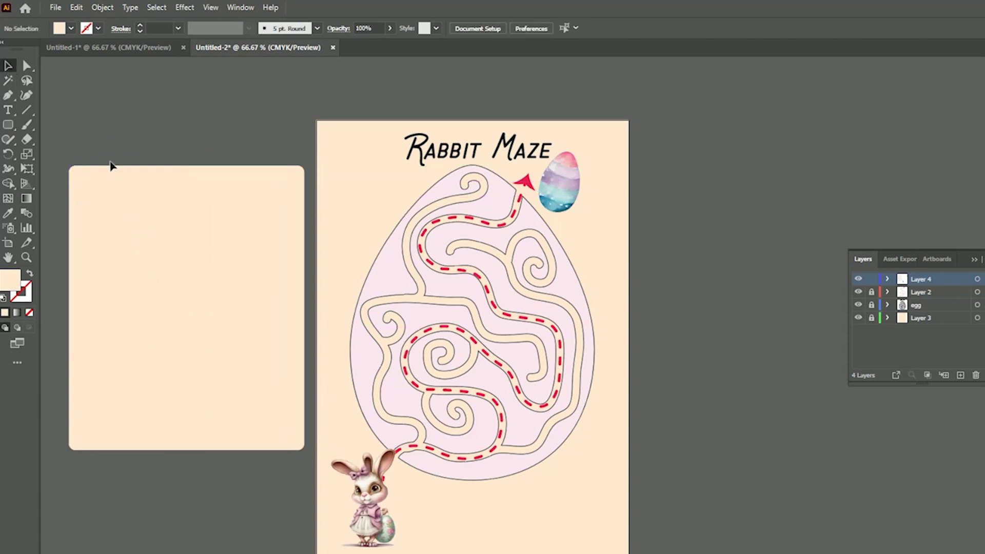
left_click(120, 211)
left_click(26, 139)
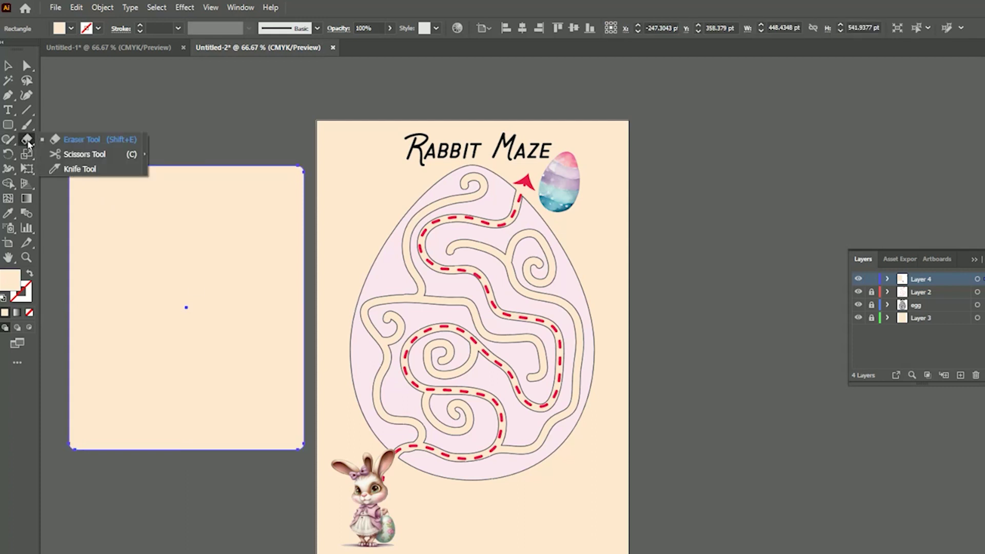
left_click(56, 142)
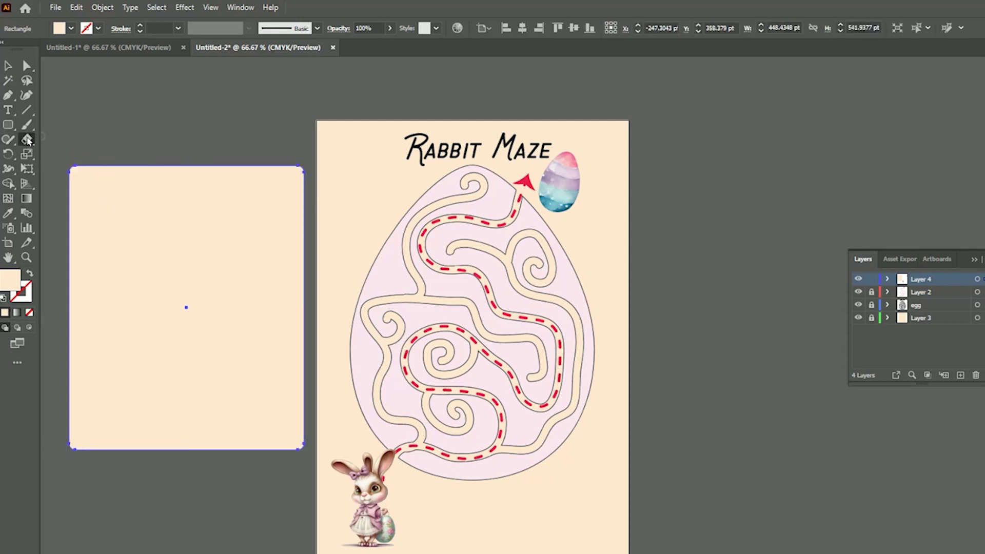
Set the Eraser tool size to 20 pt
double_click(26, 139)
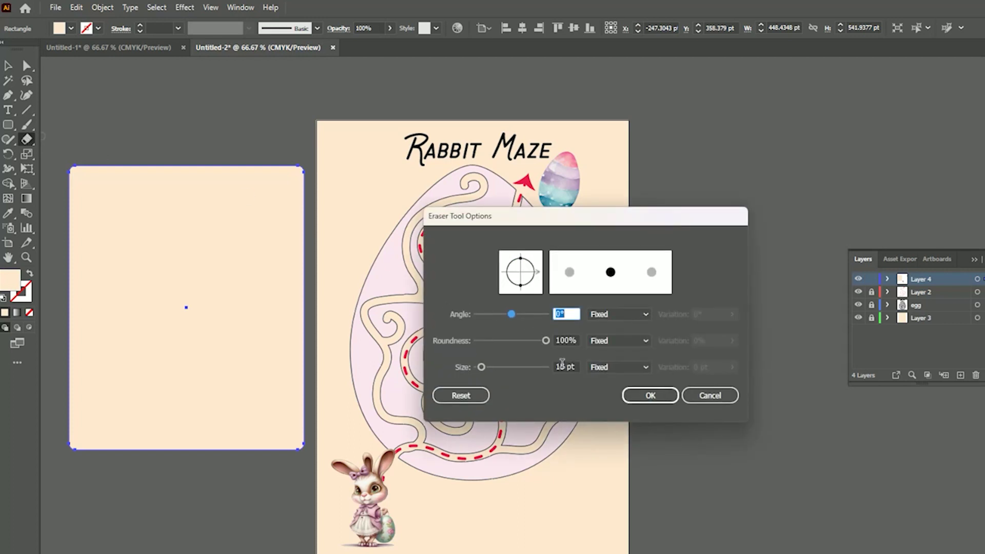
left_click_drag(563, 366, 554, 368)
type("20")
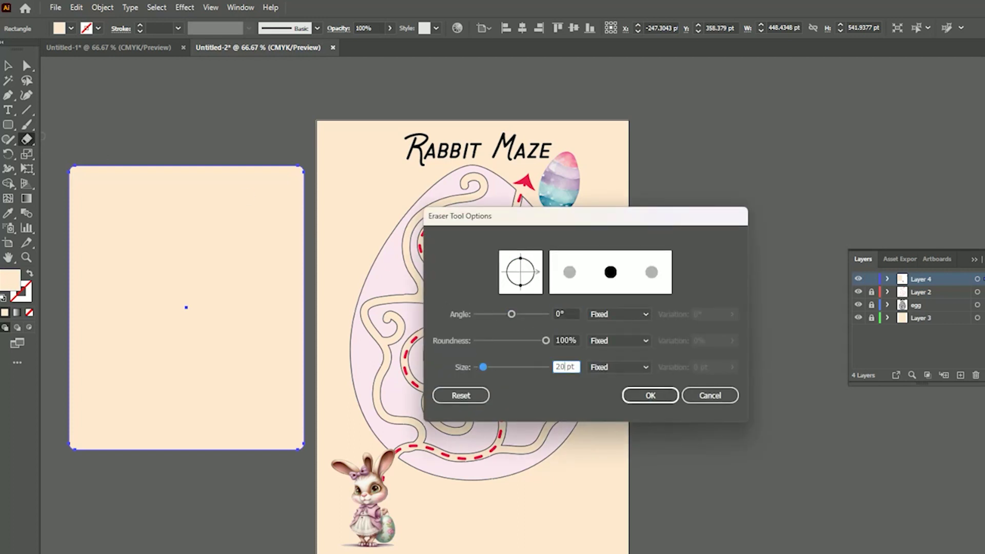
left_click(653, 396)
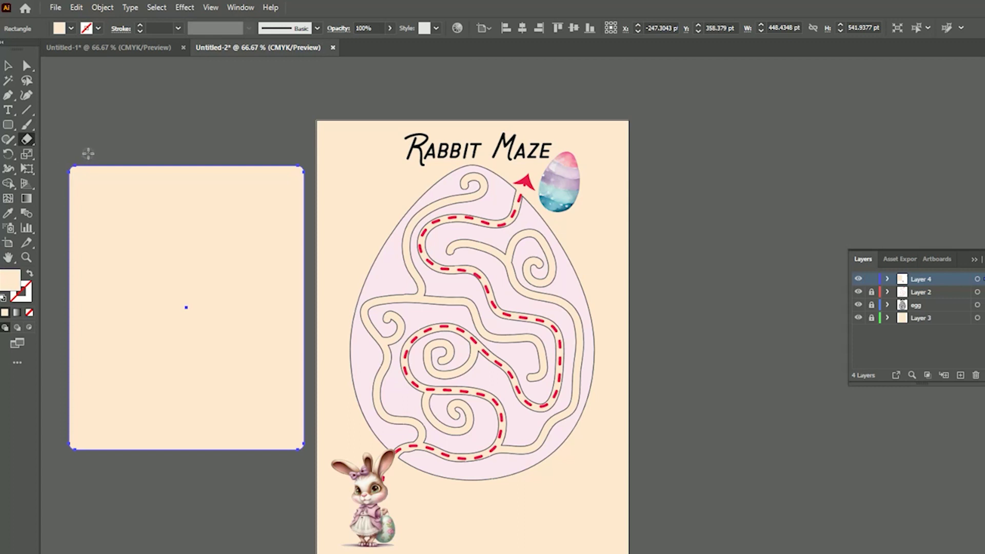
Erase a wavy channel from top to bottom through the rounded rectangle
mouse_move(88, 154)
left_mouse_down()
mouse_move(91, 186)
mouse_move(105, 202)
mouse_move(155, 186)
mouse_move(162, 210)
mouse_move(228, 241)
mouse_move(229, 291)
mouse_move(163, 294)
mouse_move(134, 332)
mouse_move(171, 356)
mouse_move(227, 355)
mouse_move(244, 390)
mouse_move(196, 413)
mouse_move(259, 447)
mouse_move(259, 475)
left_mouse_up()
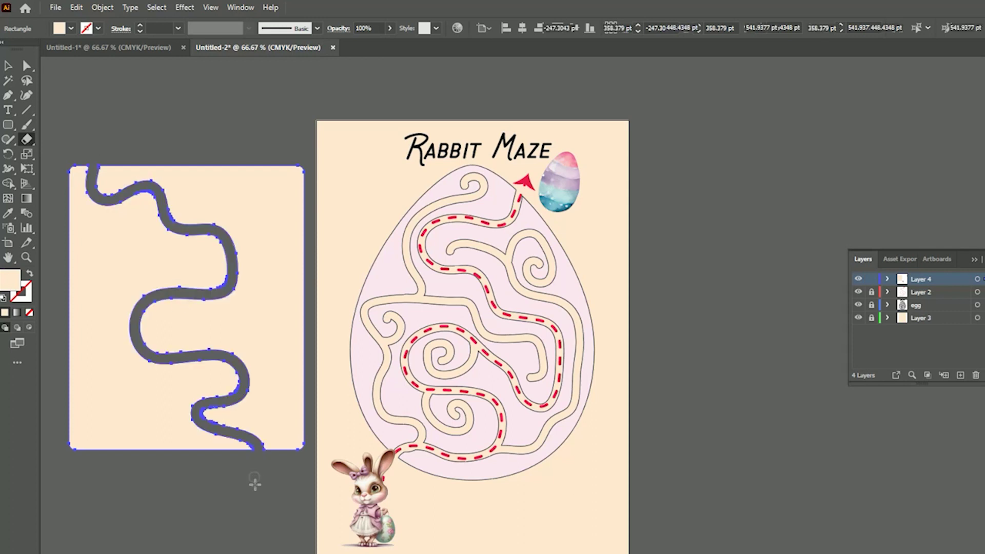
key("v")
left_click(81, 77)
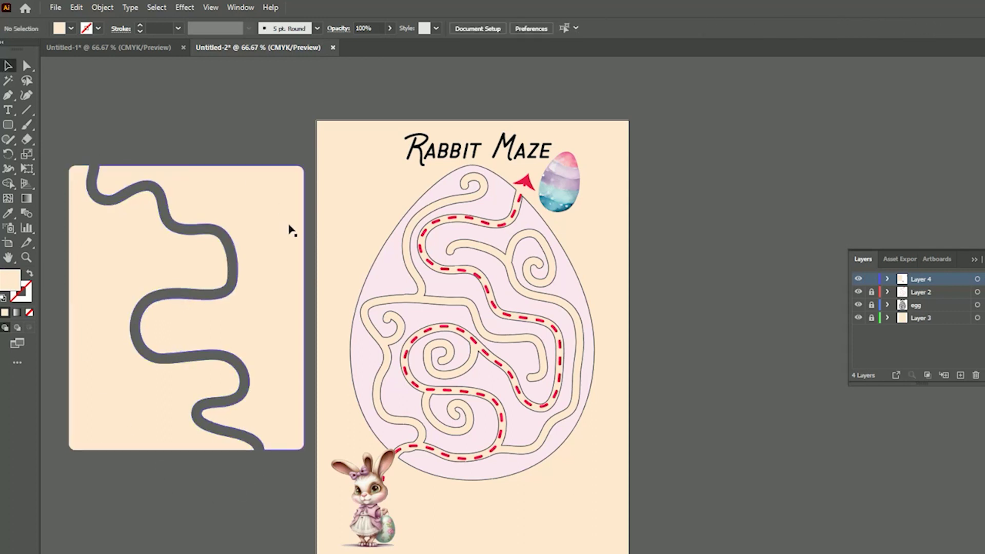
left_click(262, 244)
left_click(169, 119)
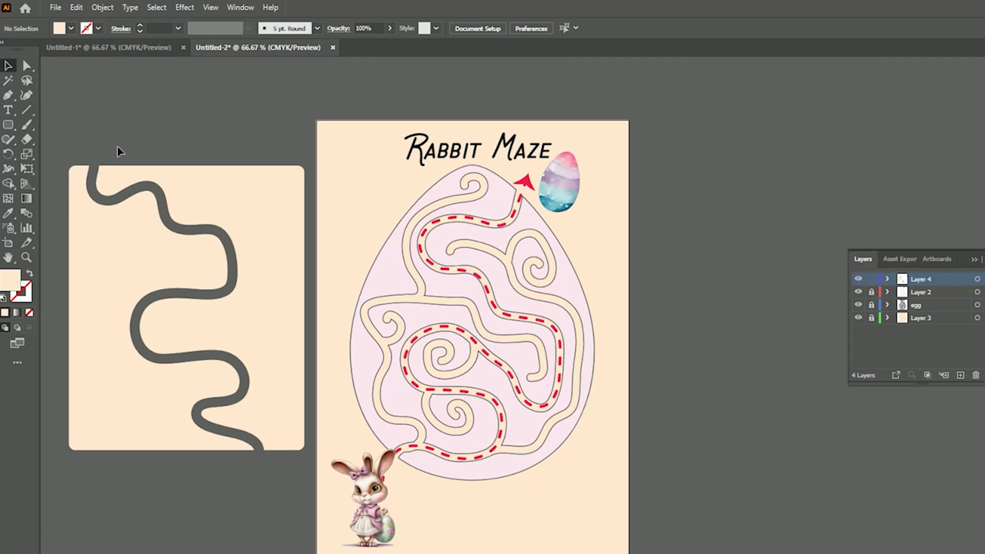
mouse_move(79, 153)
left_mouse_down()
mouse_move(245, 418)
mouse_move(301, 489)
left_mouse_up()
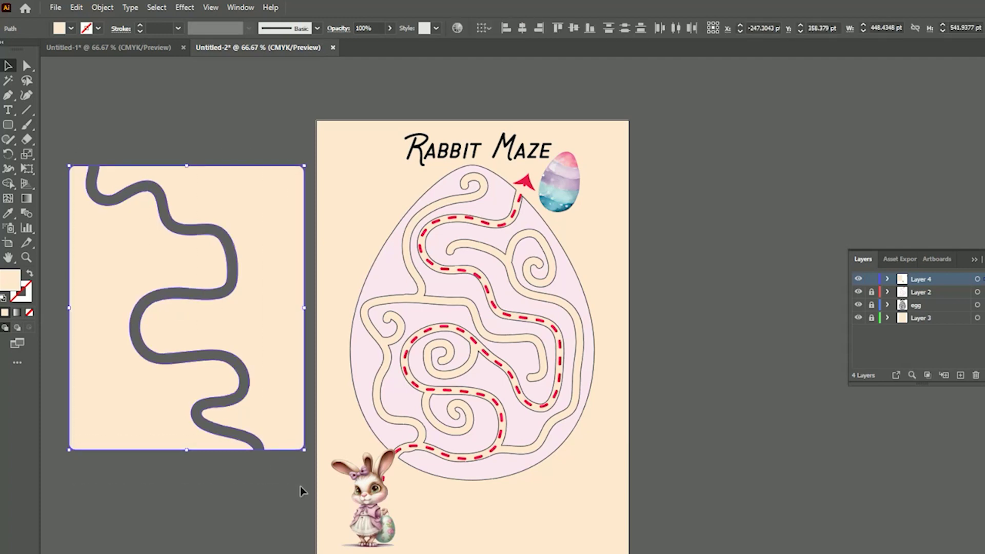
Delete the wavy-channel shape and draw a tall plain rectangle left of the page
key("Delete")
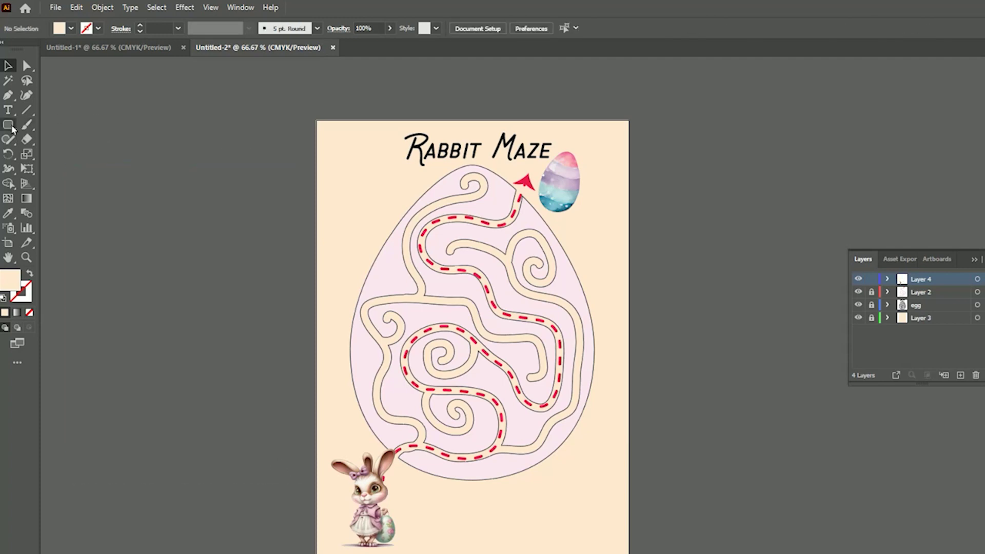
left_click(11, 129)
left_click(46, 127)
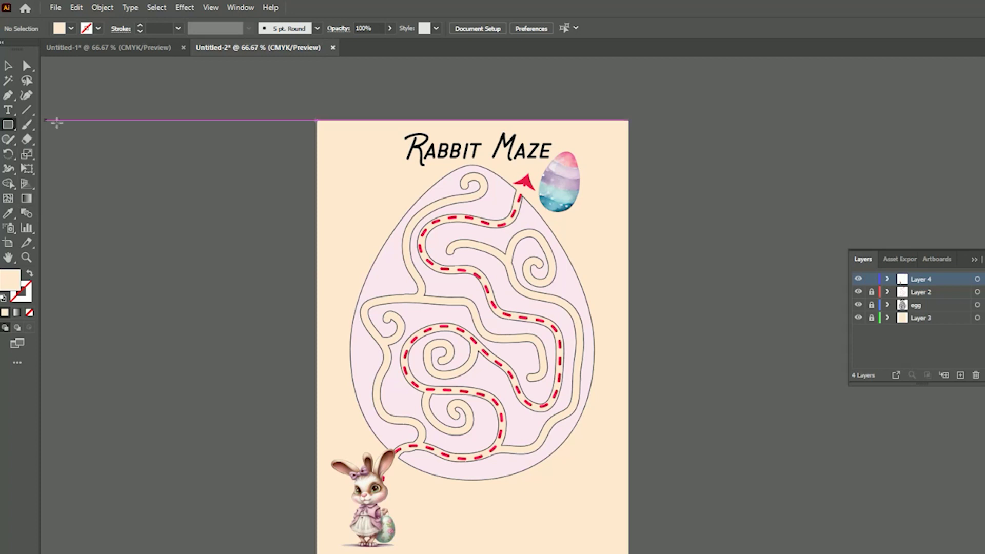
left_click_drag(85, 137, 308, 514)
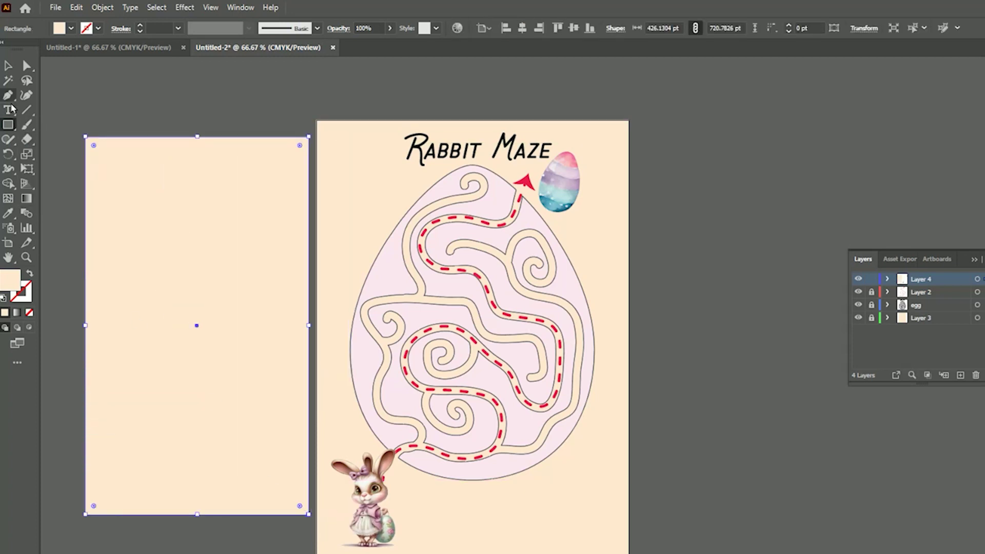
Erase a zigzag channel of vertical and horizontal cuts down through the rectangle's bottom edge
left_click(27, 138)
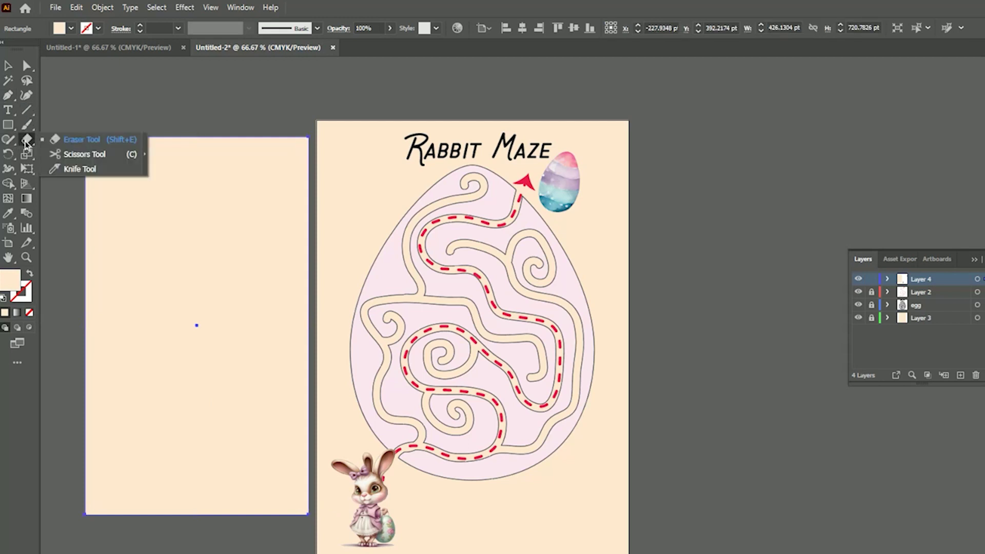
left_click(72, 142)
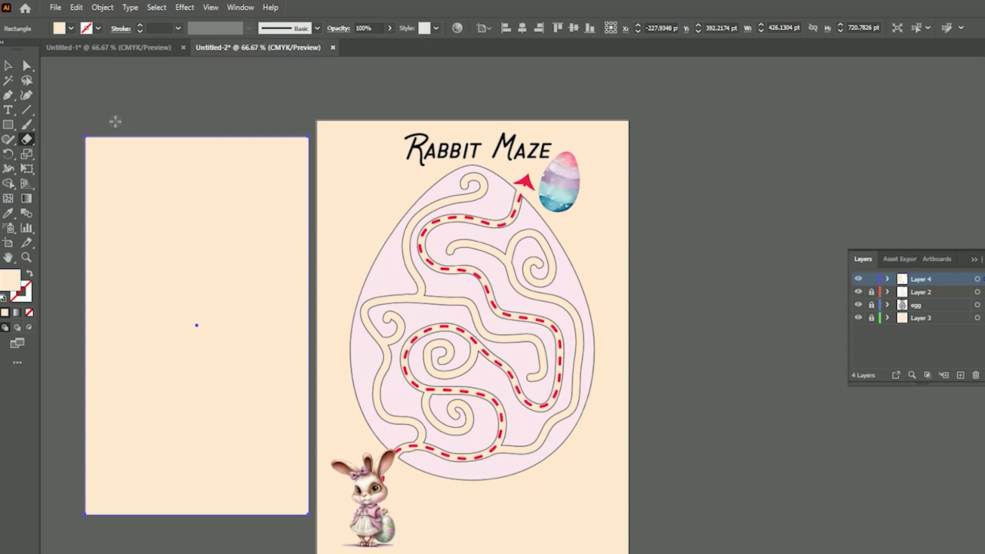
left_click_drag(115, 121, 114, 206)
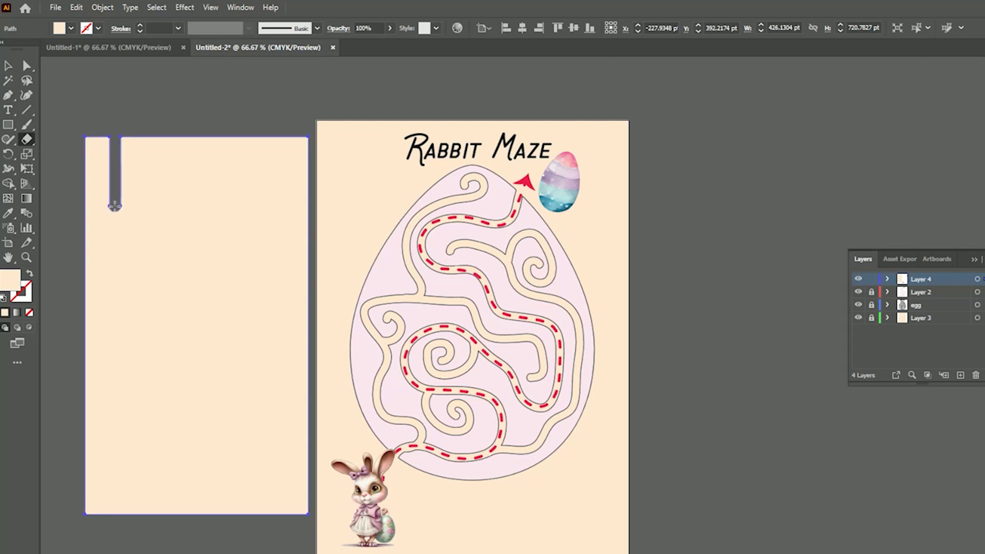
mouse_move(115, 207)
left_mouse_down()
mouse_move(204, 203)
mouse_move(218, 219)
mouse_move(217, 283)
mouse_move(168, 282)
mouse_move(166, 345)
mouse_move(188, 327)
left_mouse_up()
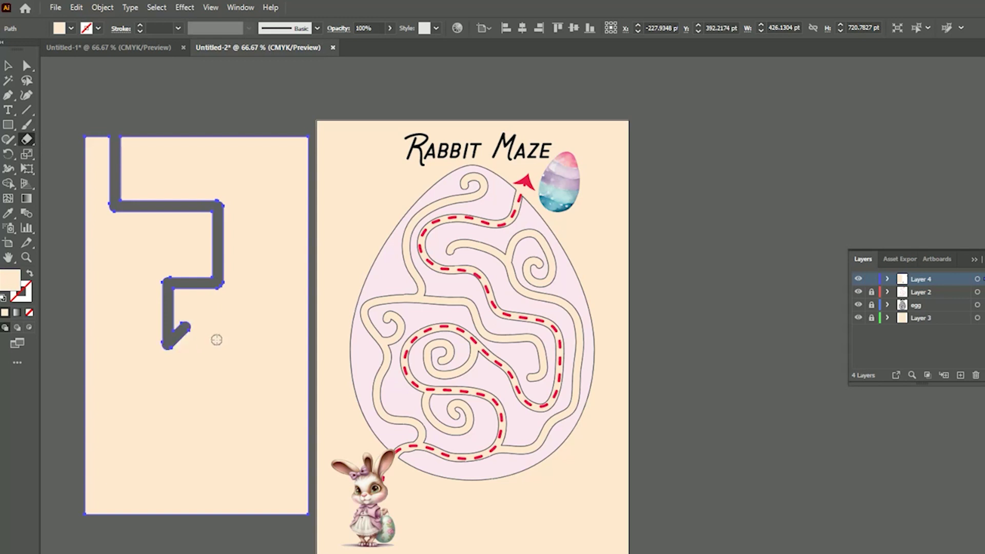
key("ctrl+z")
mouse_move(168, 344)
left_mouse_down()
mouse_move(279, 342)
mouse_move(281, 406)
mouse_move(132, 421)
left_mouse_up()
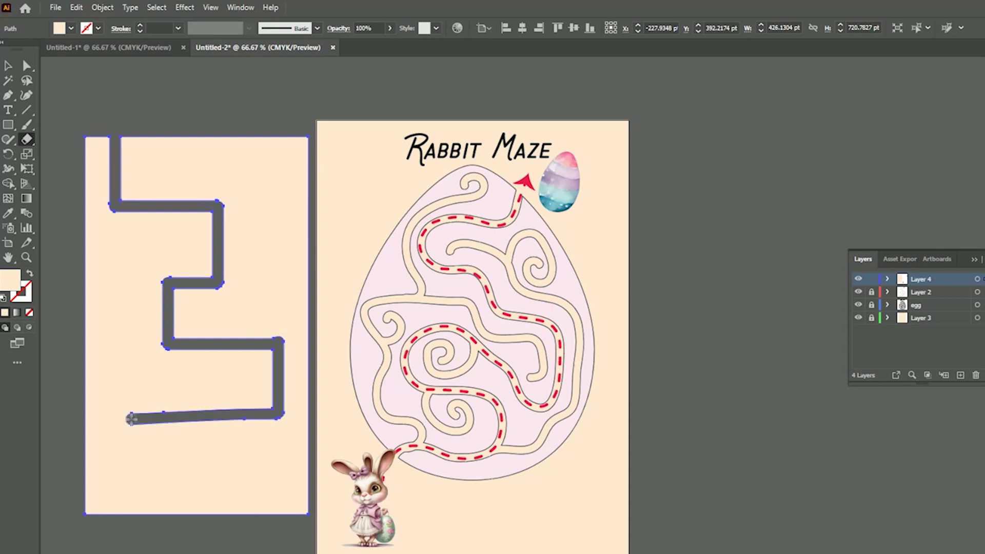
key("ctrl+z")
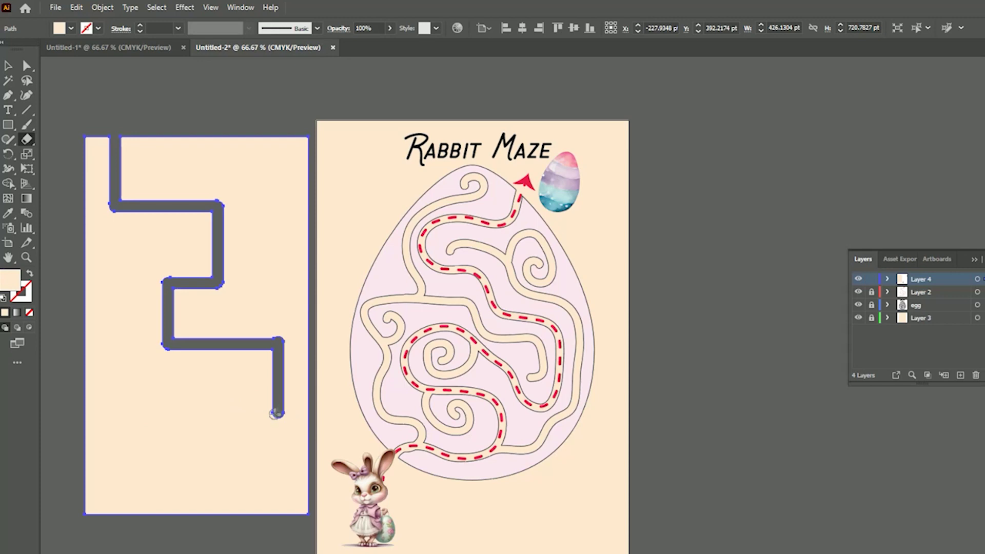
mouse_move(278, 413)
left_mouse_down()
mouse_move(175, 412)
mouse_move(178, 470)
mouse_move(223, 470)
mouse_move(221, 518)
left_mouse_up()
key("v")
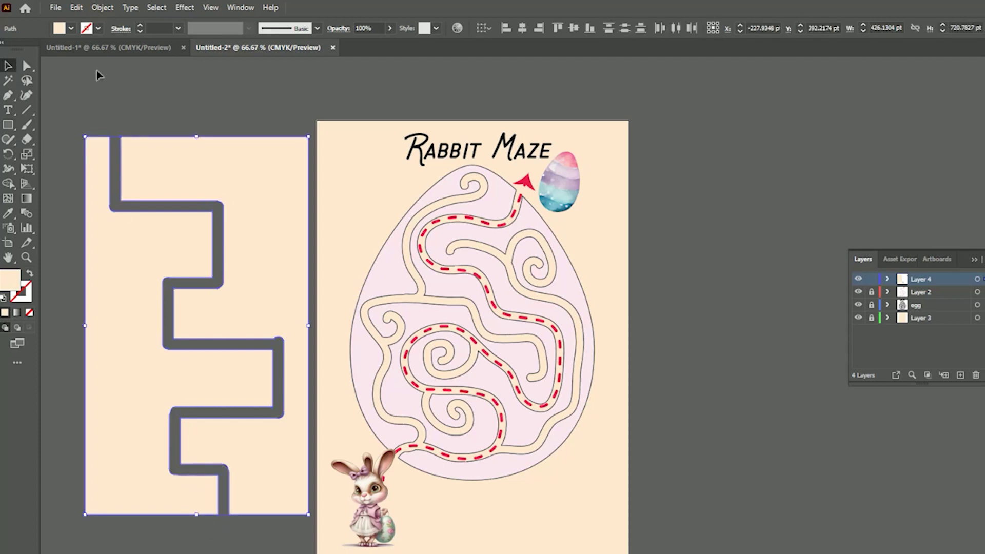
left_click(99, 75)
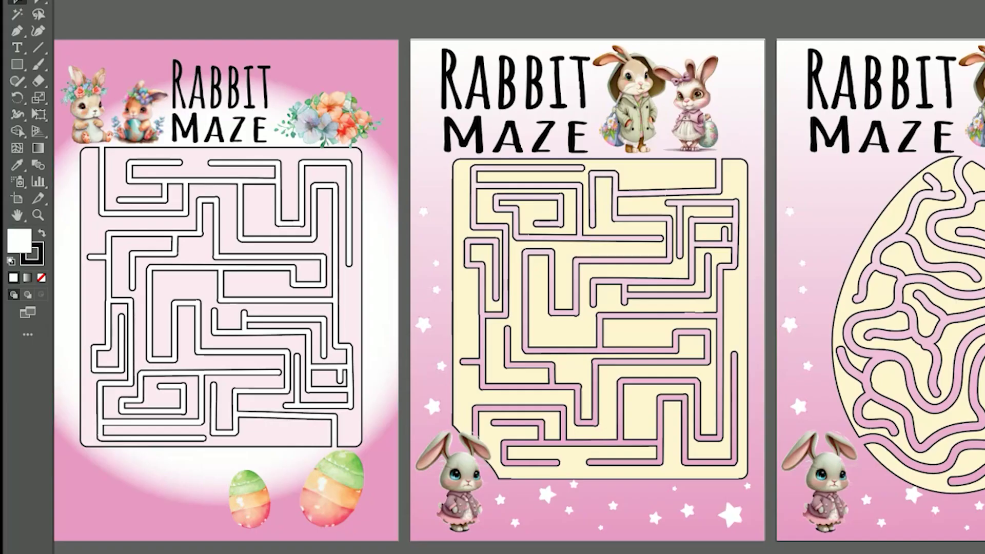
Turn on the red solution path layer and zoom into the pink egg maze
scroll(254, 283, "left", 3)
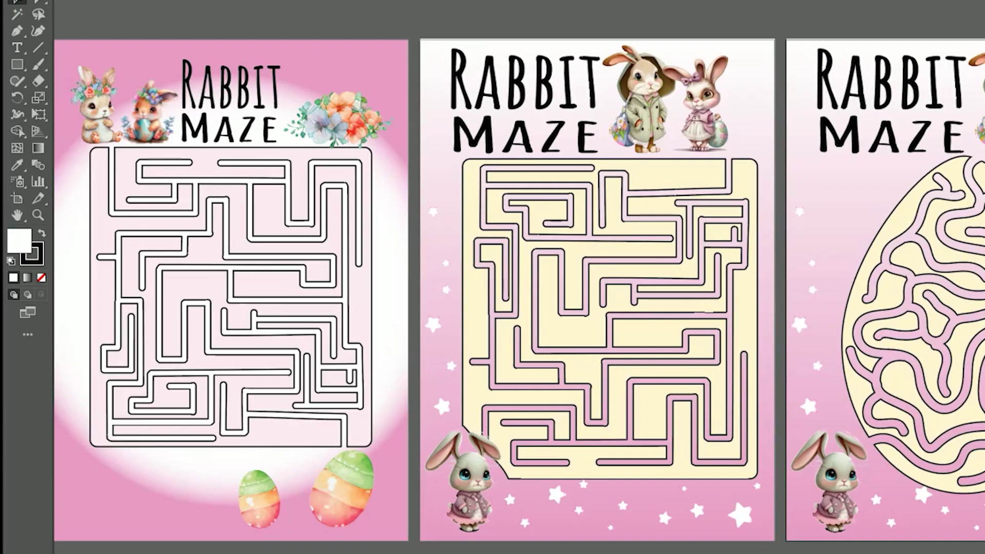
left_click(254, 284)
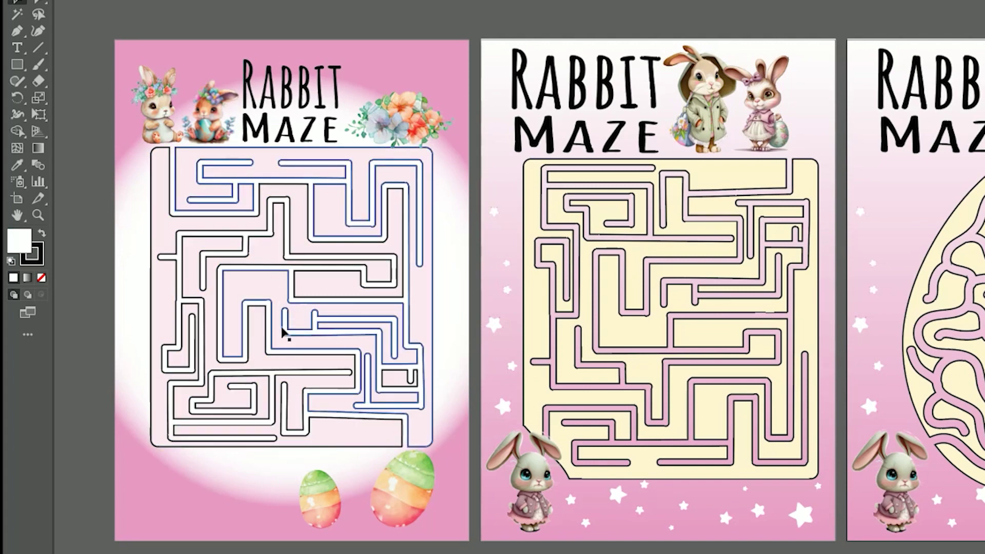
left_click(447, 316)
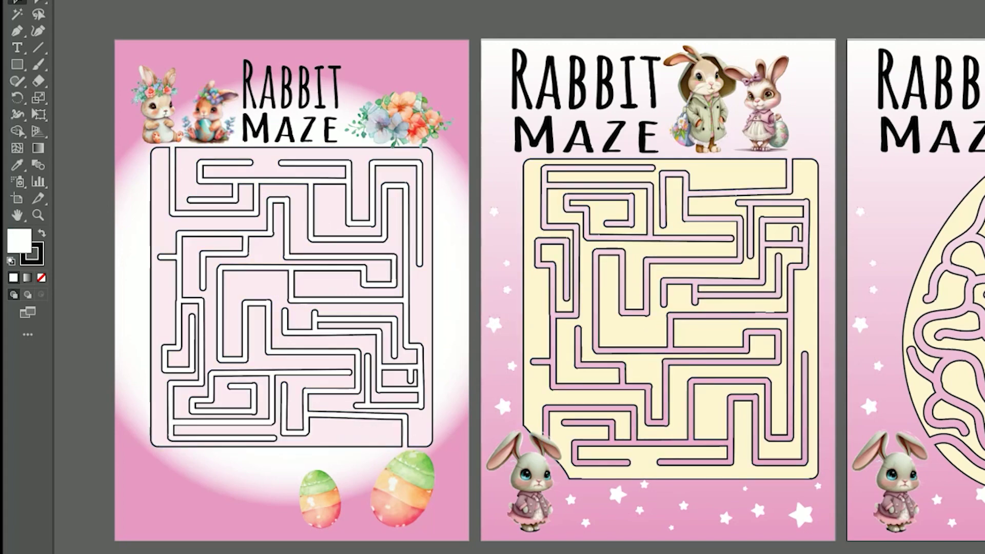
scroll(545, 290, "right", 5)
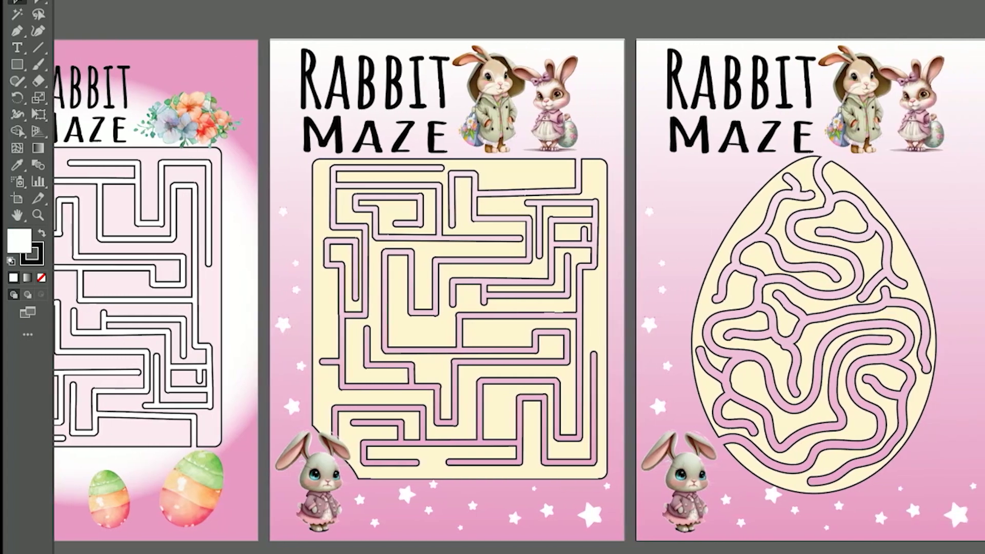
scroll(513, 290, "right", 1)
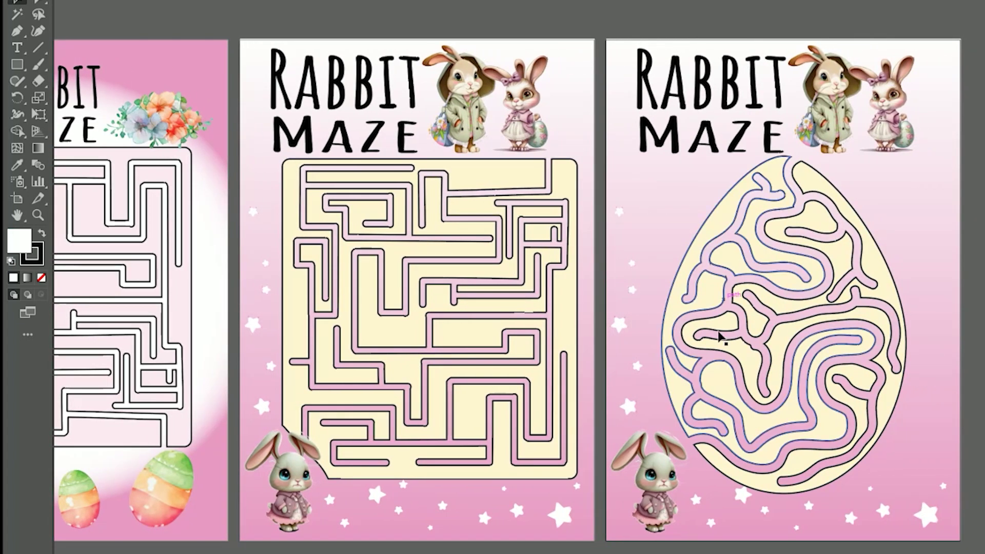
key("F7")
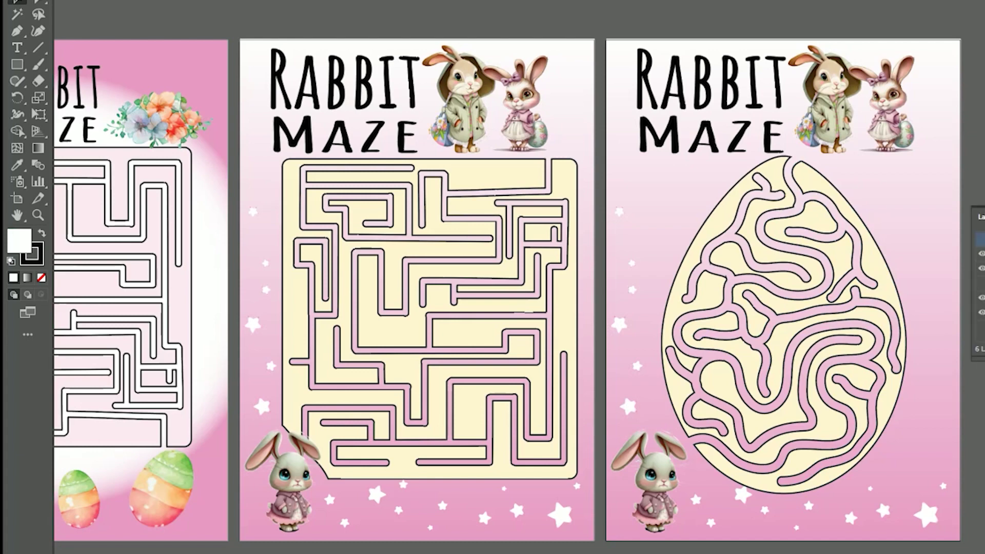
left_click(982, 284)
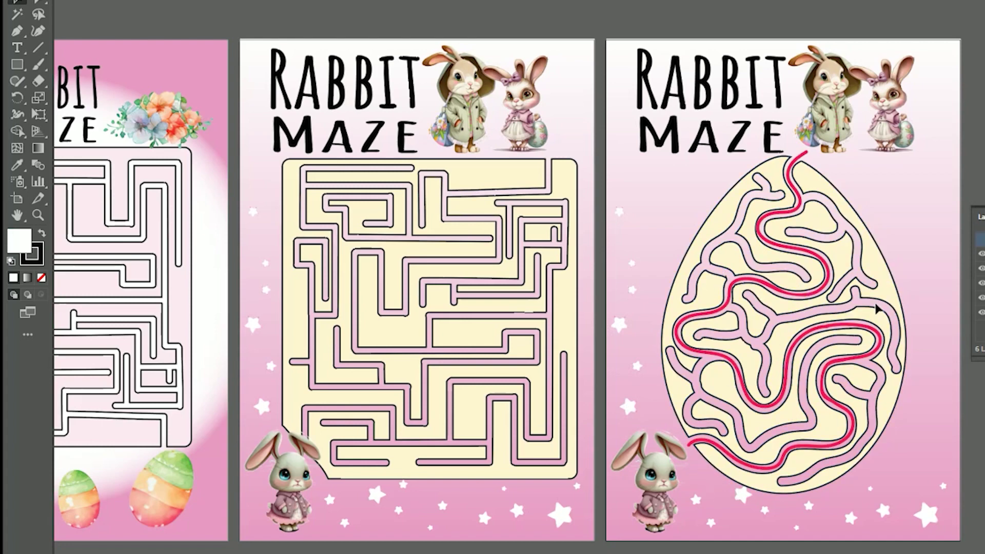
key("z")
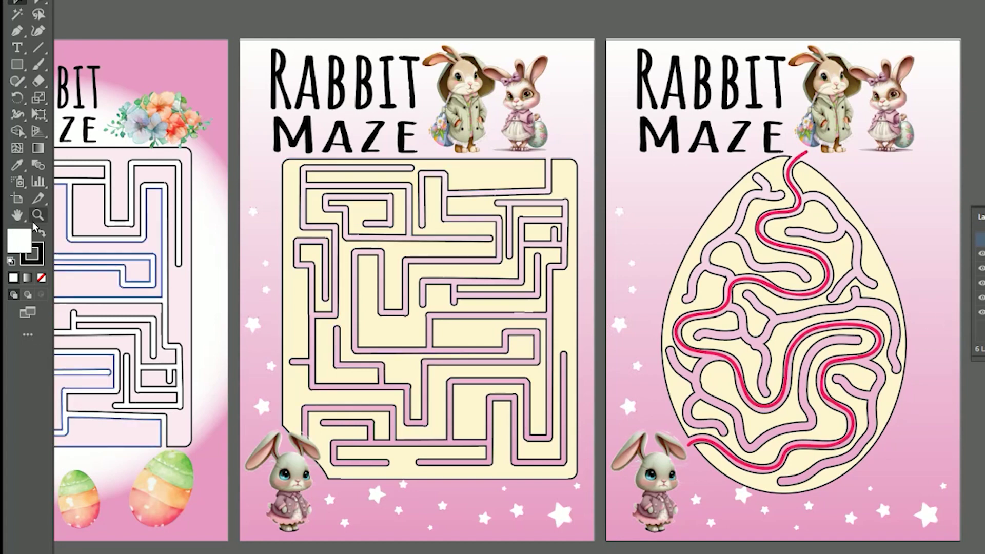
left_click(810, 385)
Zoom further into the egg maze and set the Paintbrush stroke colour to FF0049
left_click(787, 365)
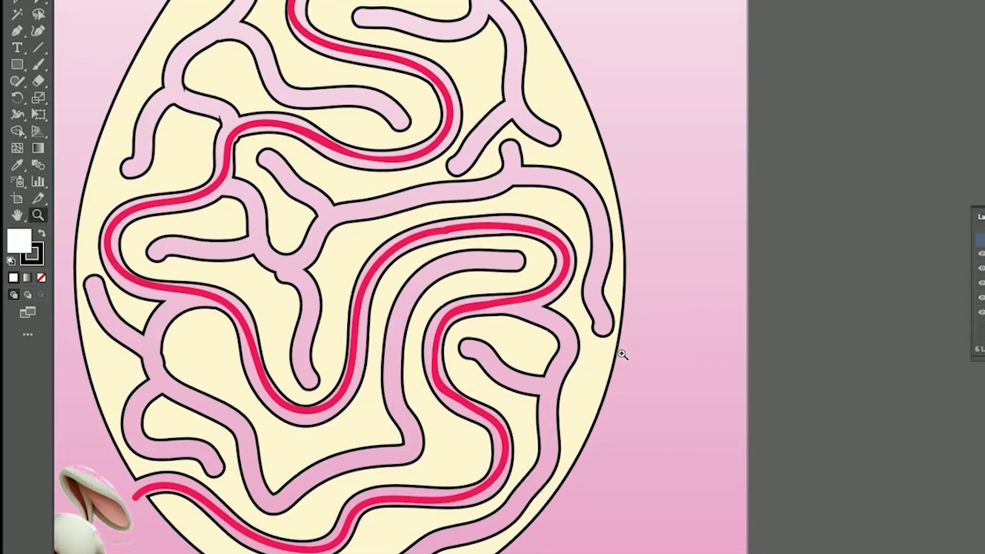
left_click(15, 3)
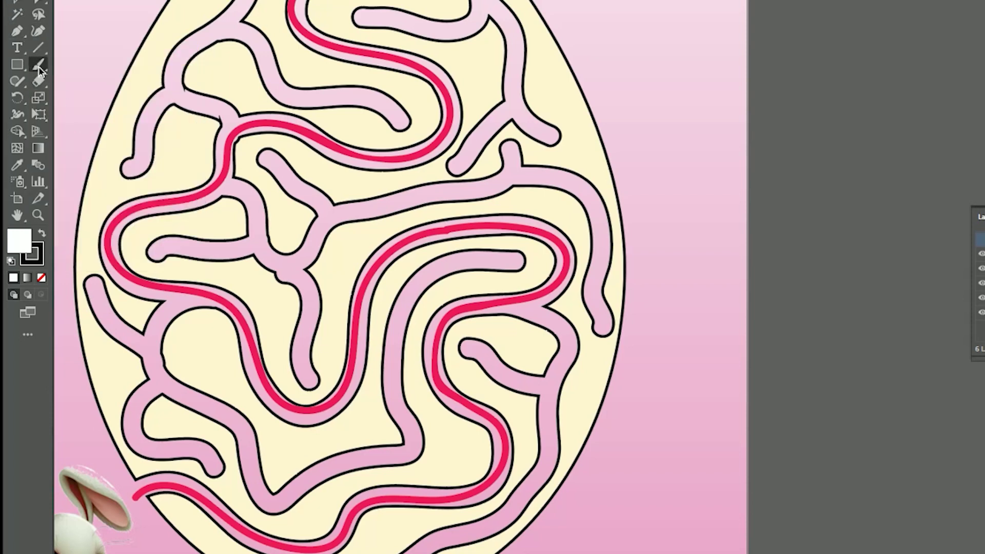
left_click(38, 64)
left_click(75, 65)
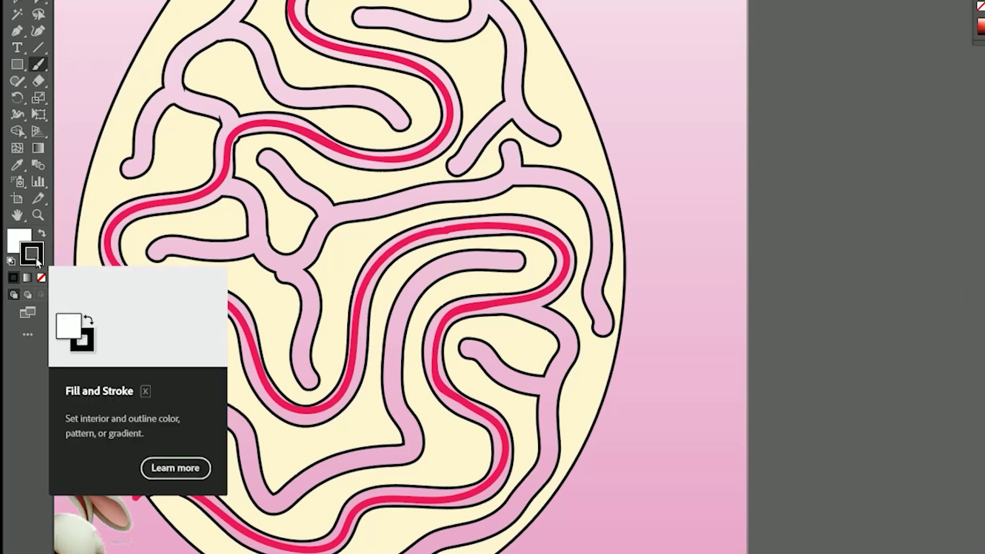
double_click(37, 261)
left_click(887, 130)
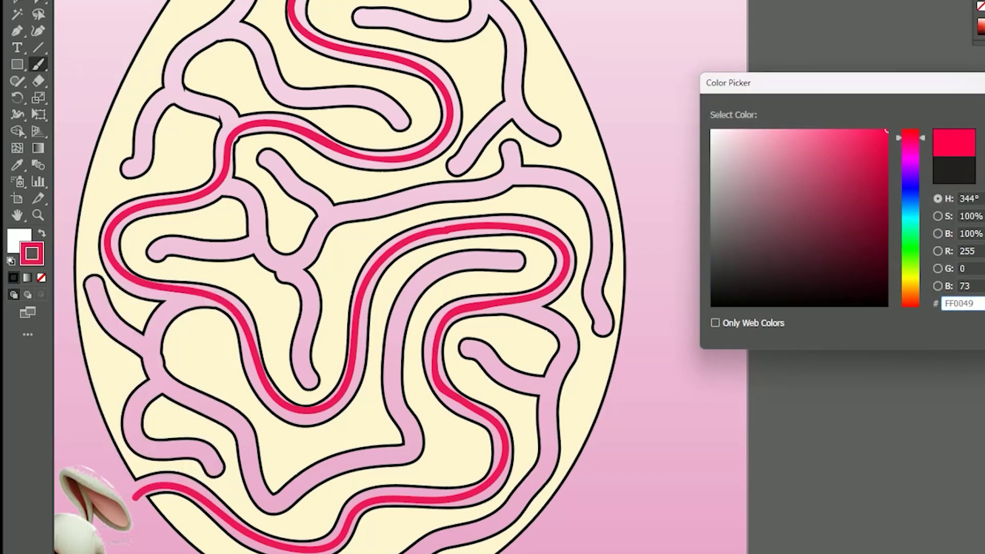
key("Return")
Swap fill and stroke, set stroke to None, and paint up the lower-right channel
left_click(42, 235)
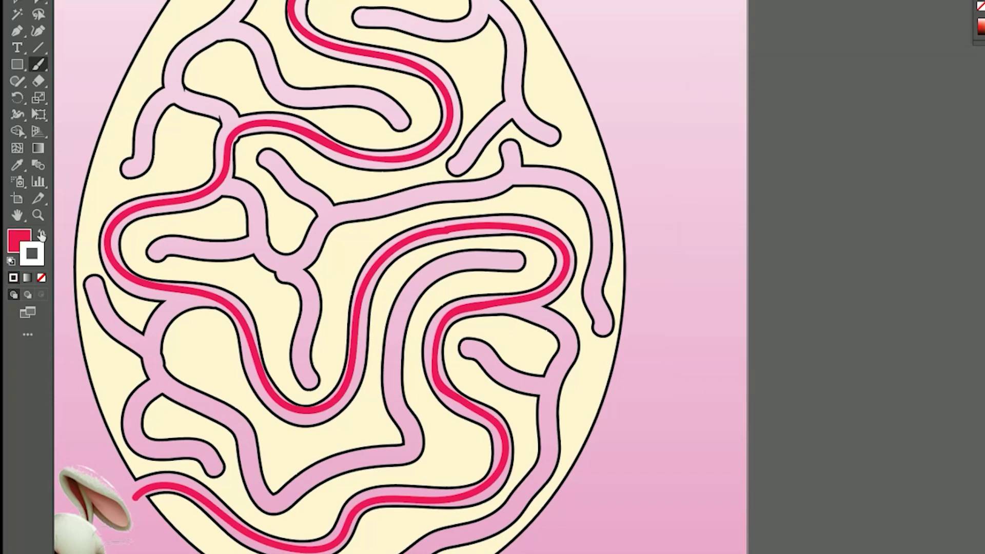
left_click(42, 278)
key("F7")
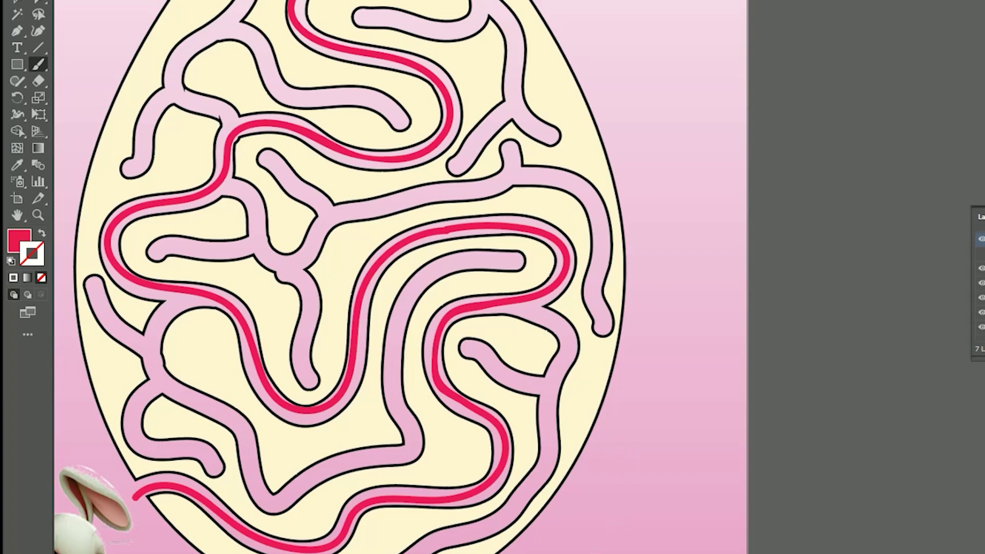
mouse_move(406, 553)
left_mouse_down()
mouse_move(495, 517)
mouse_move(539, 471)
mouse_move(550, 386)
mouse_move(571, 339)
mouse_move(566, 322)
mouse_move(485, 301)
left_mouse_up()
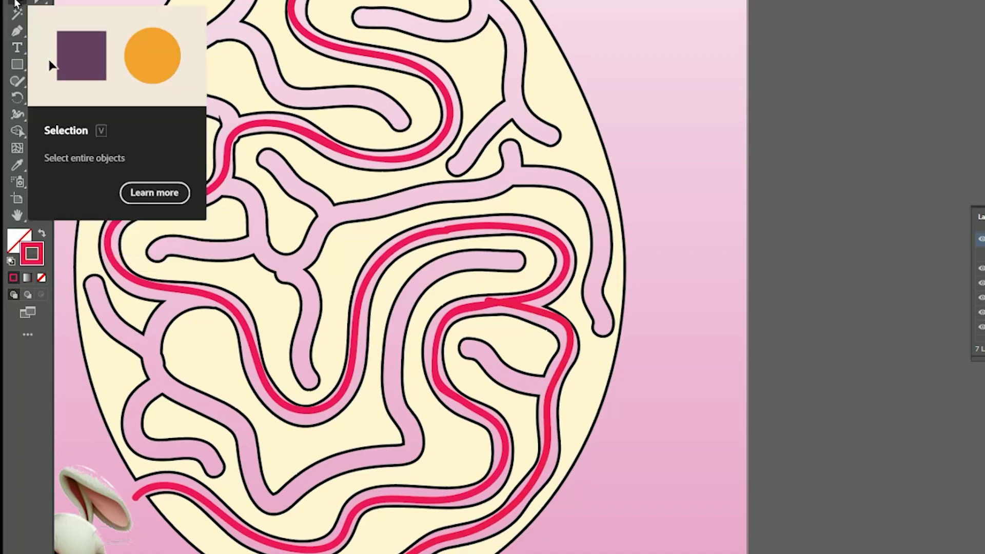
Select the new red brush stroke on the egg maze and delete it
left_click(16, 5)
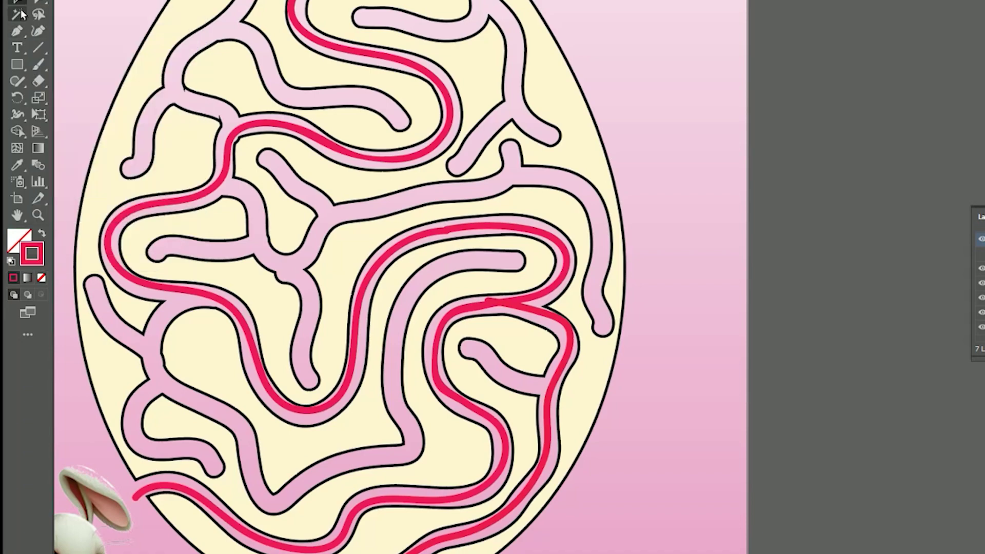
left_click(547, 425)
key("Delete")
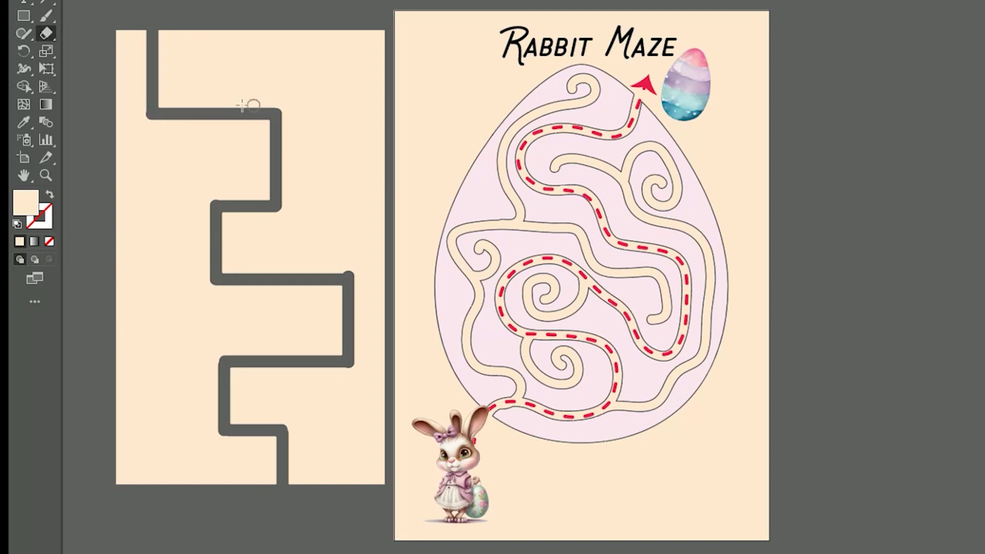
key("v")
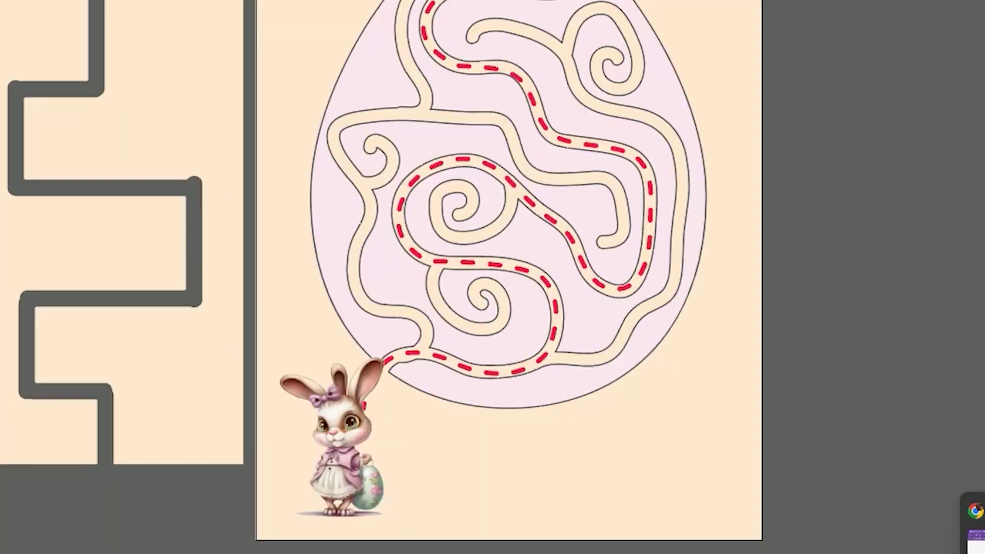
Pick a bunny image among the Creative Fabrica rabbit results and scroll through the listings
left_click(482, 482)
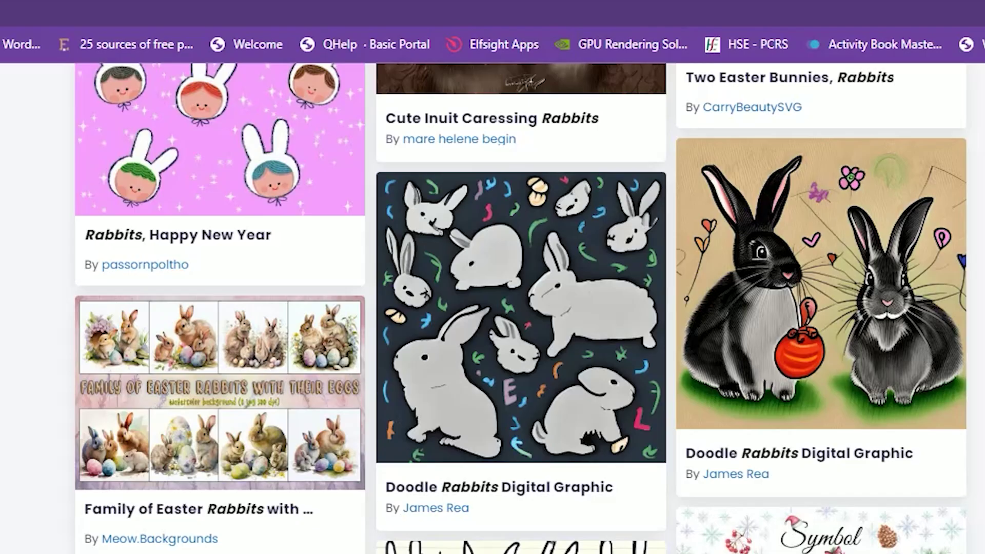
scroll(521, 308, "down", 20)
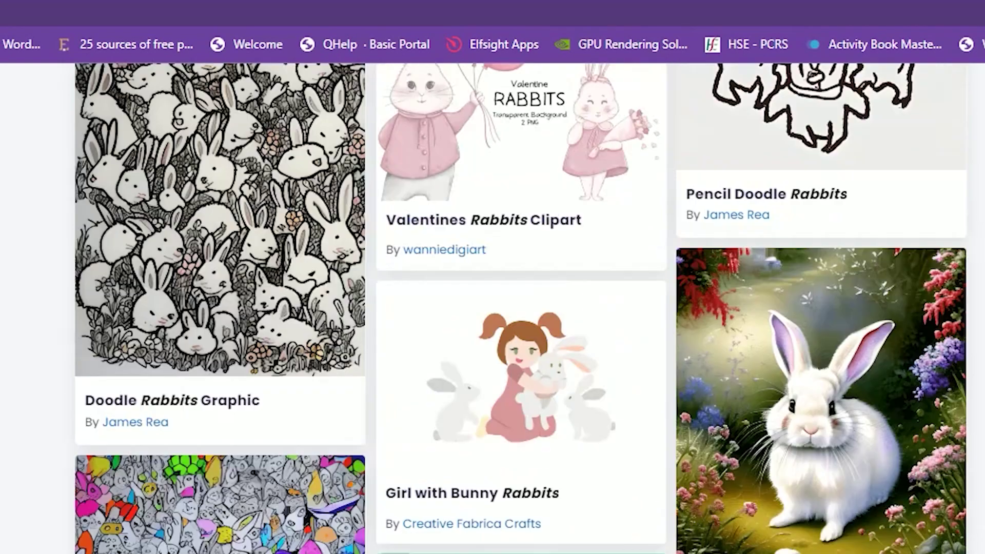
scroll(521, 308, "down", 10)
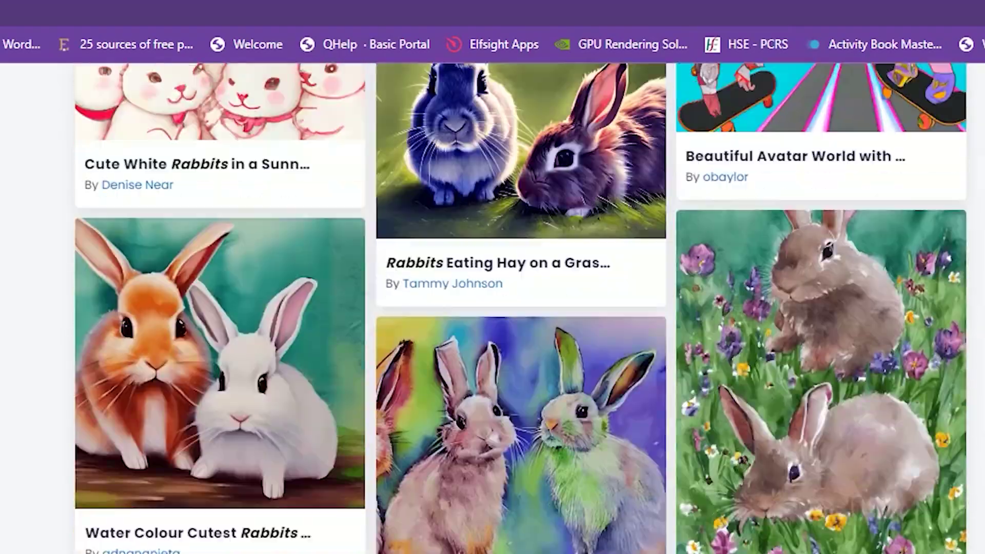
scroll(811, 534, "up", 8)
scroll(446, 387, "down", 20)
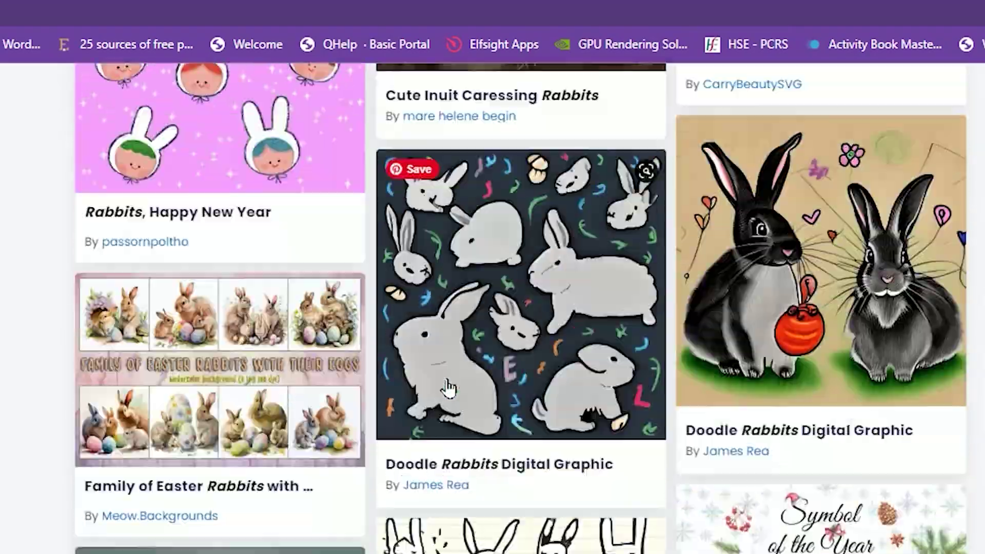
scroll(445, 384, "down", 10)
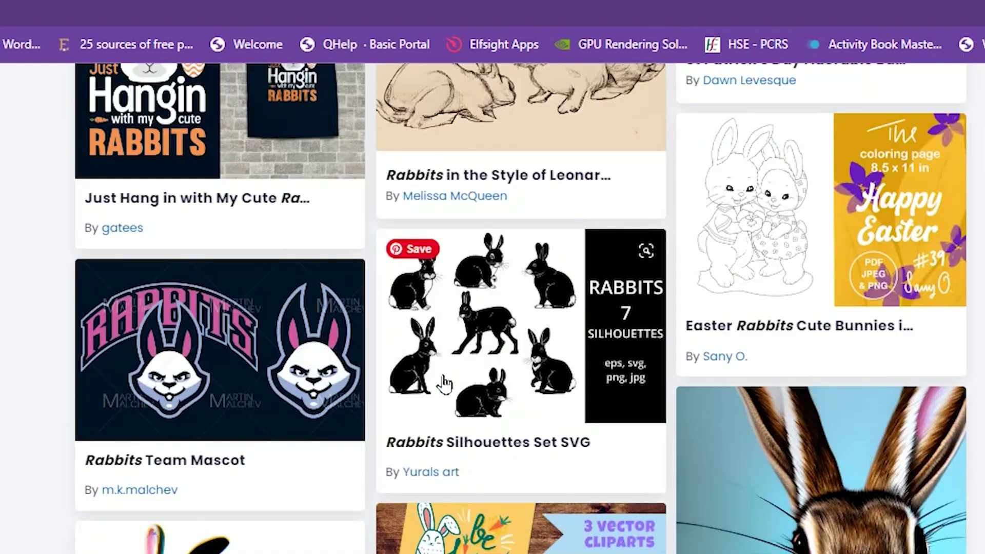
scroll(821, 533, "up", 5)
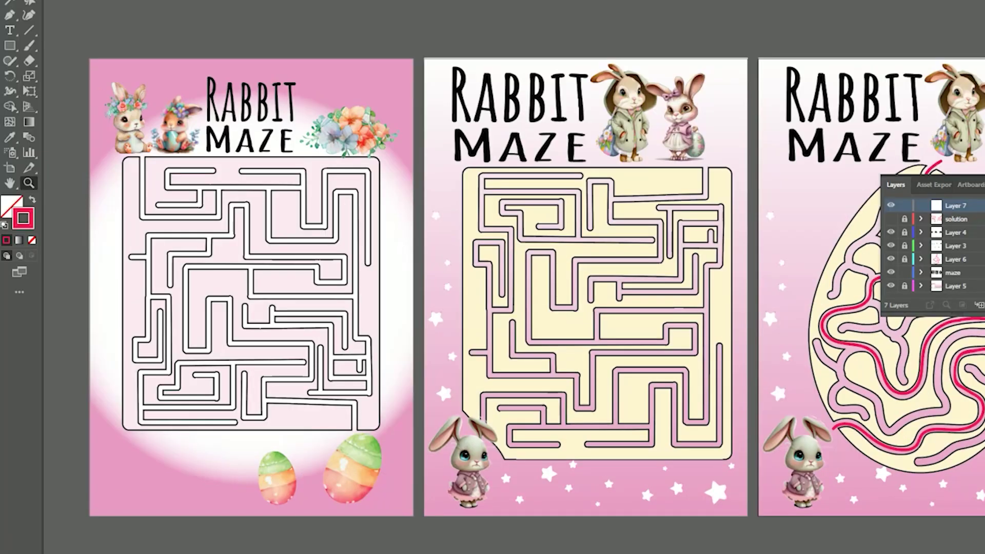
scroll(513, 288, "right", 3)
scroll(513, 287, "right", 3)
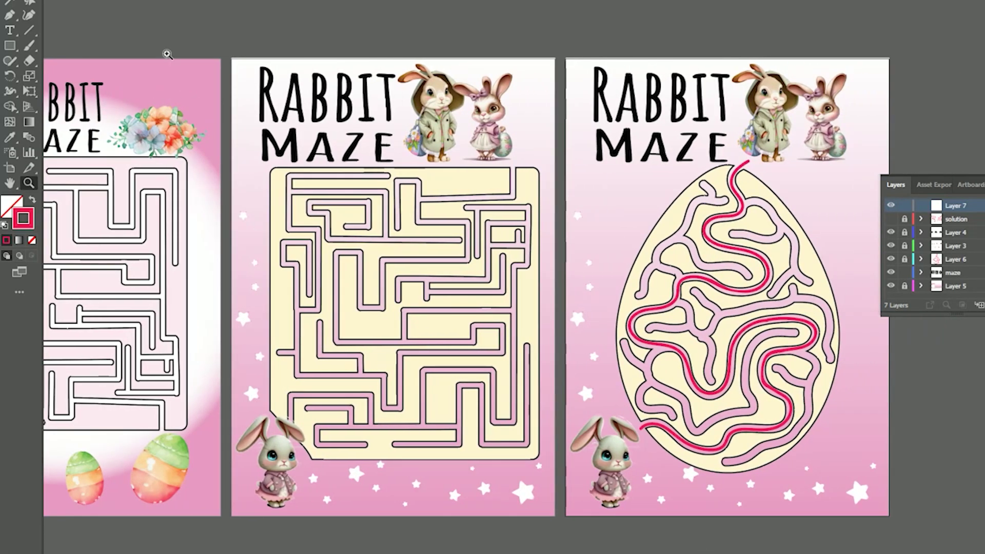